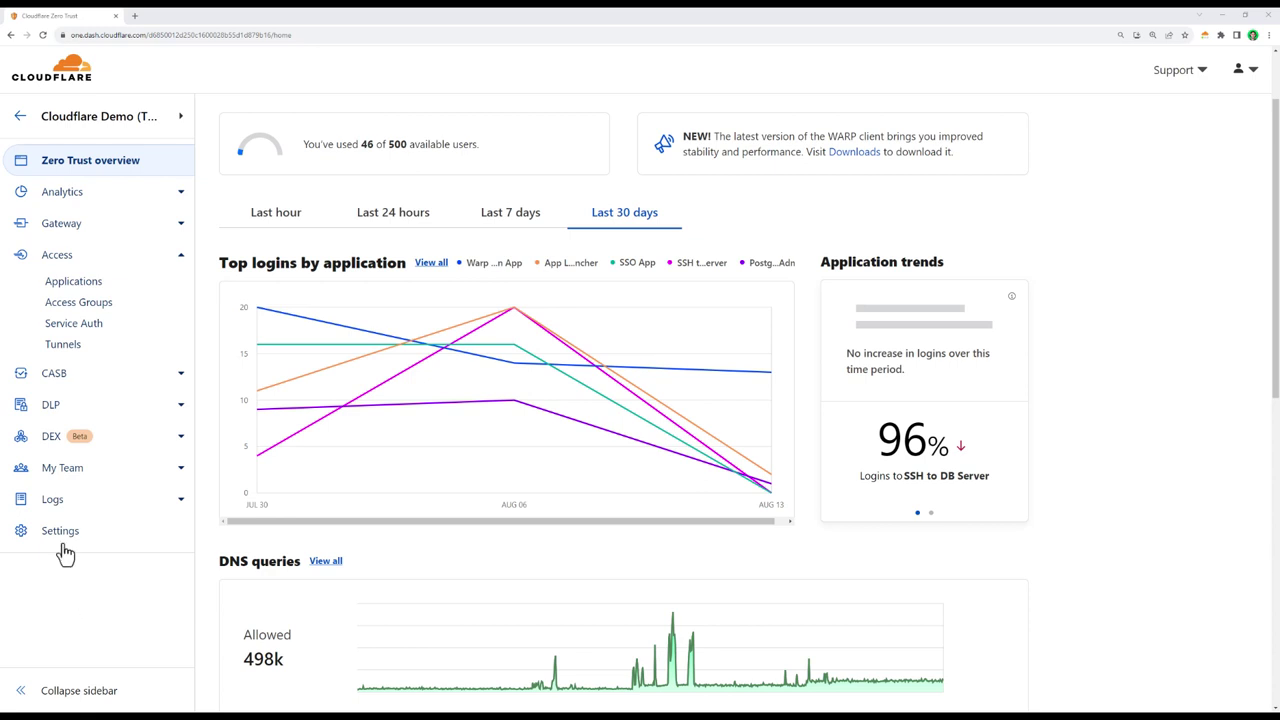
Step: Open the CASB integrations and start adding a new integration for Google Workspace
click(60, 376)
click(80, 336)
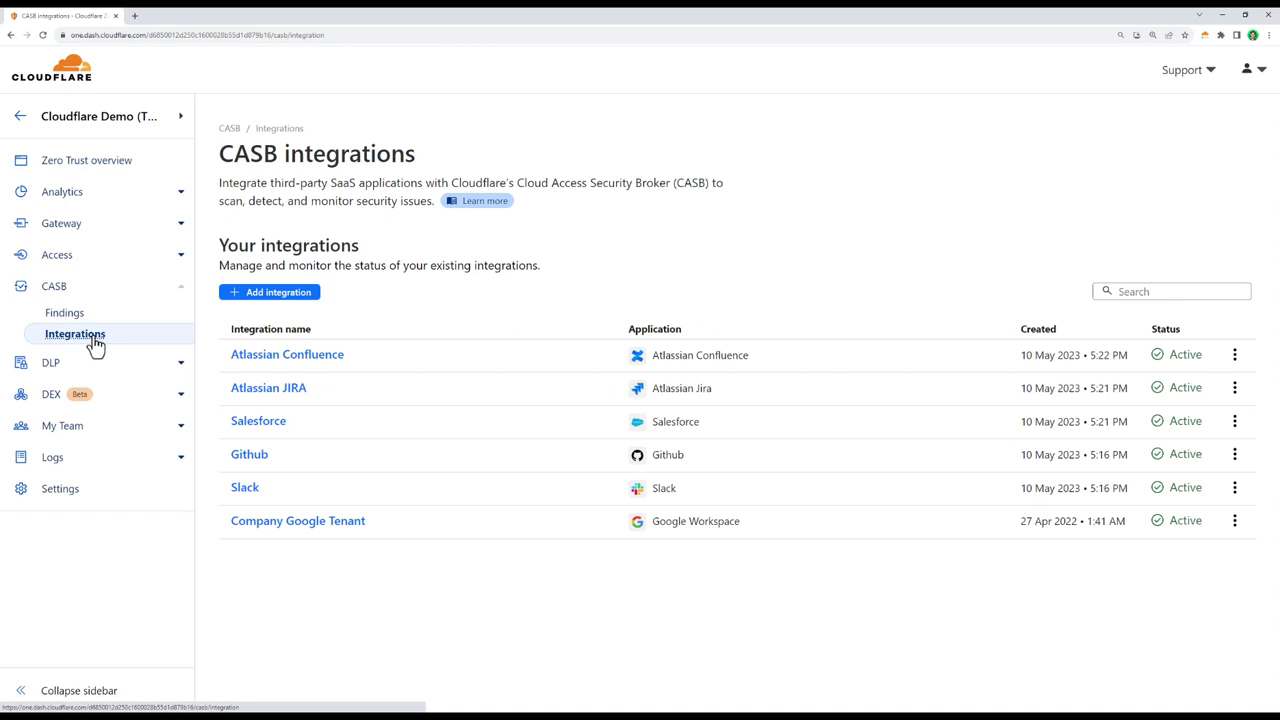
click(257, 300)
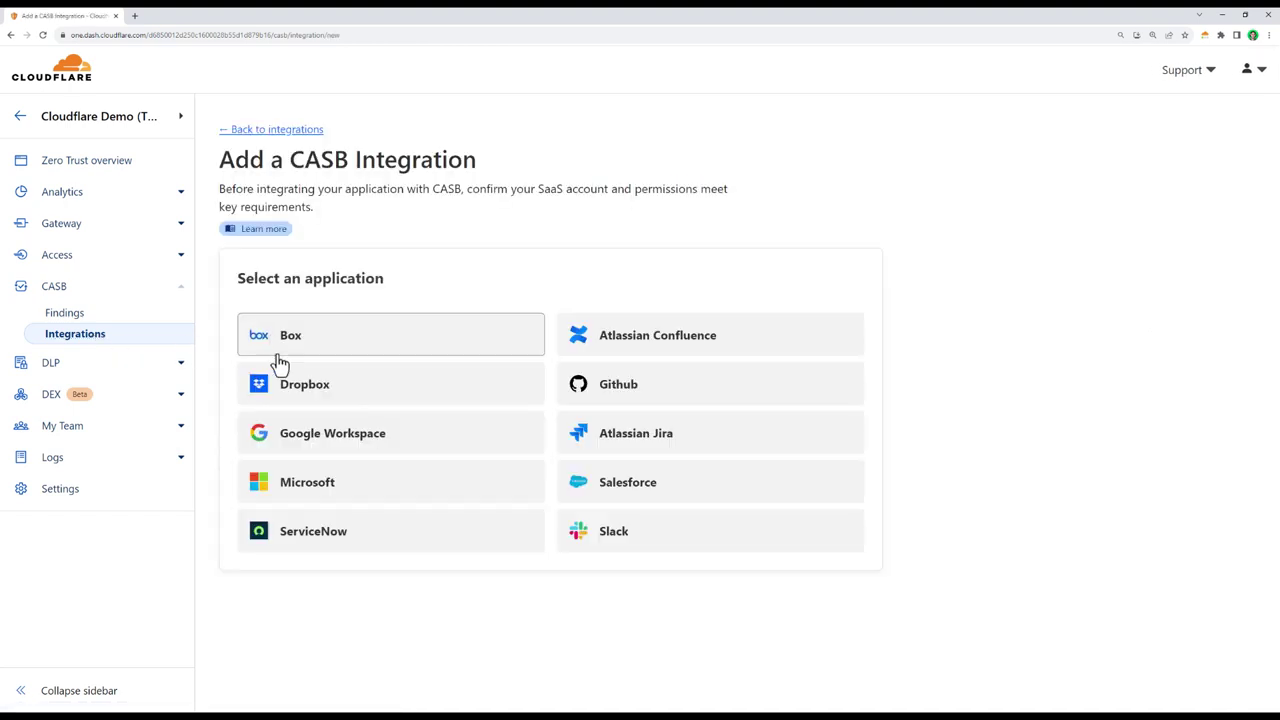
click(297, 440)
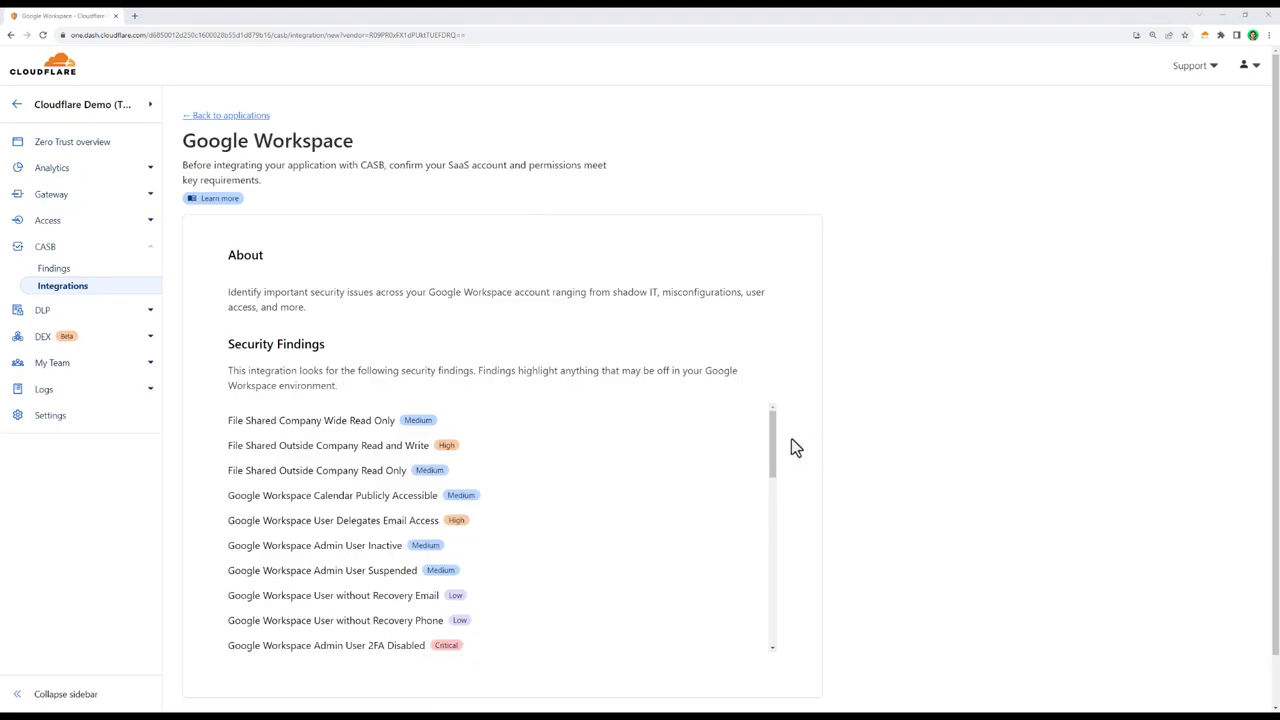
Step: Review the security findings covered by the Google Workspace integration and continue to its Create Integration form
drag(775, 462, 791, 575)
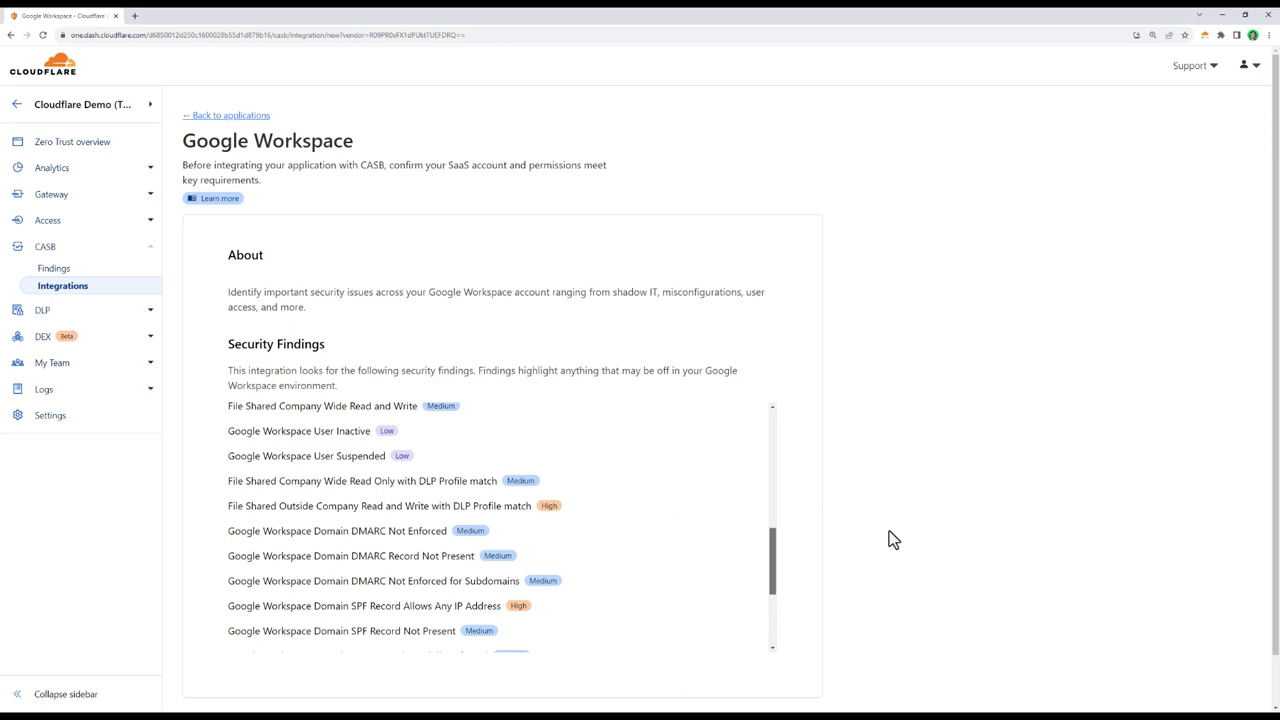
scroll(893, 540, down, 1)
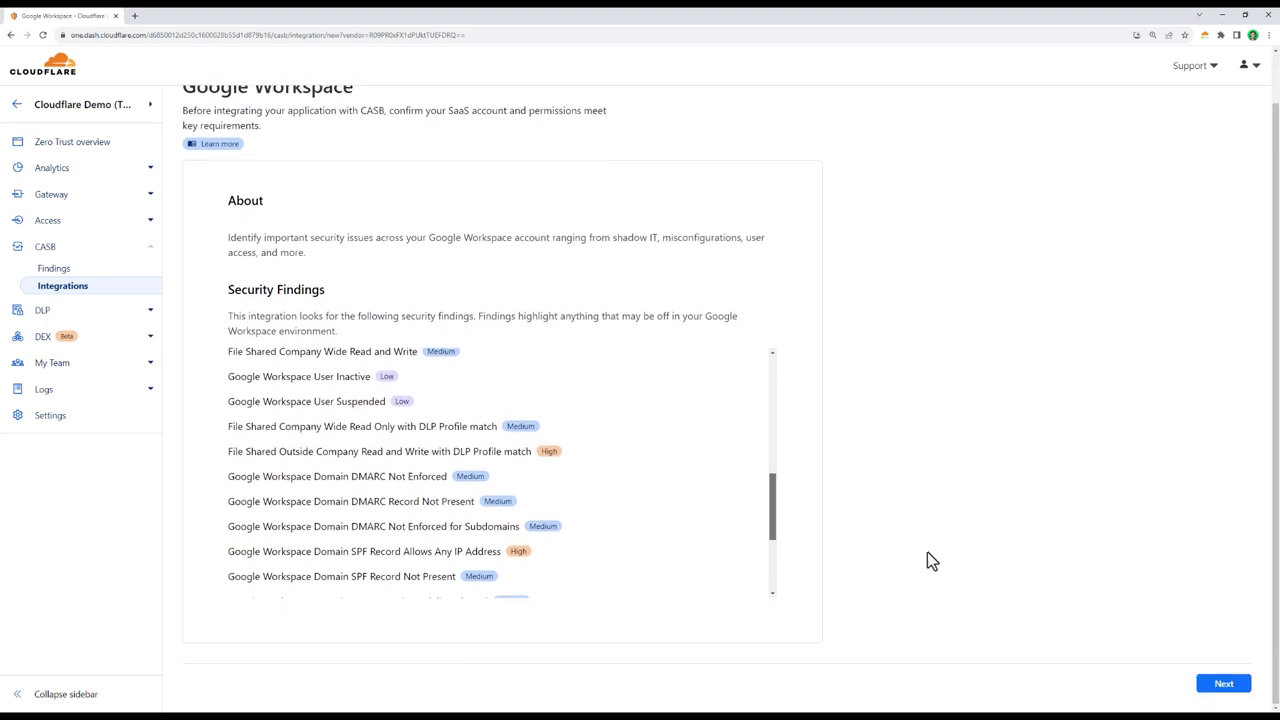
click(1224, 686)
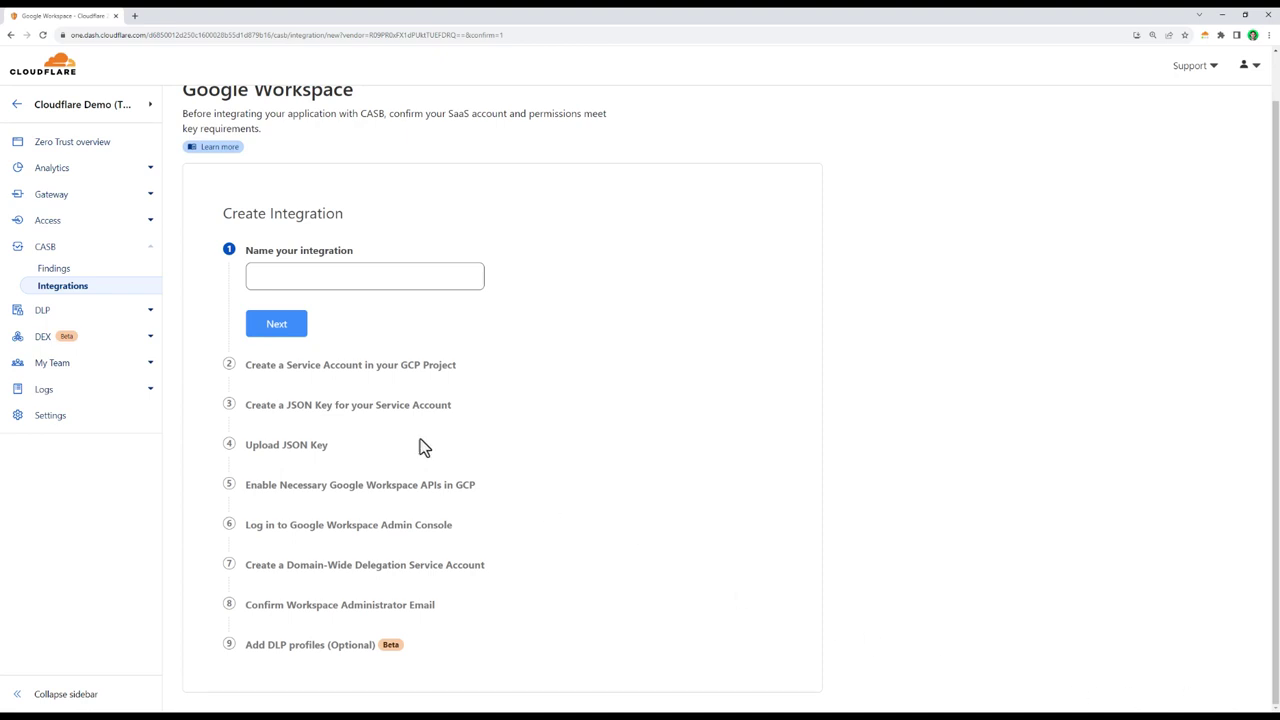
Step: Open the CASB findings and view the details of "File Publicly Accessible Read Only with DLP Profile match"
click(45, 272)
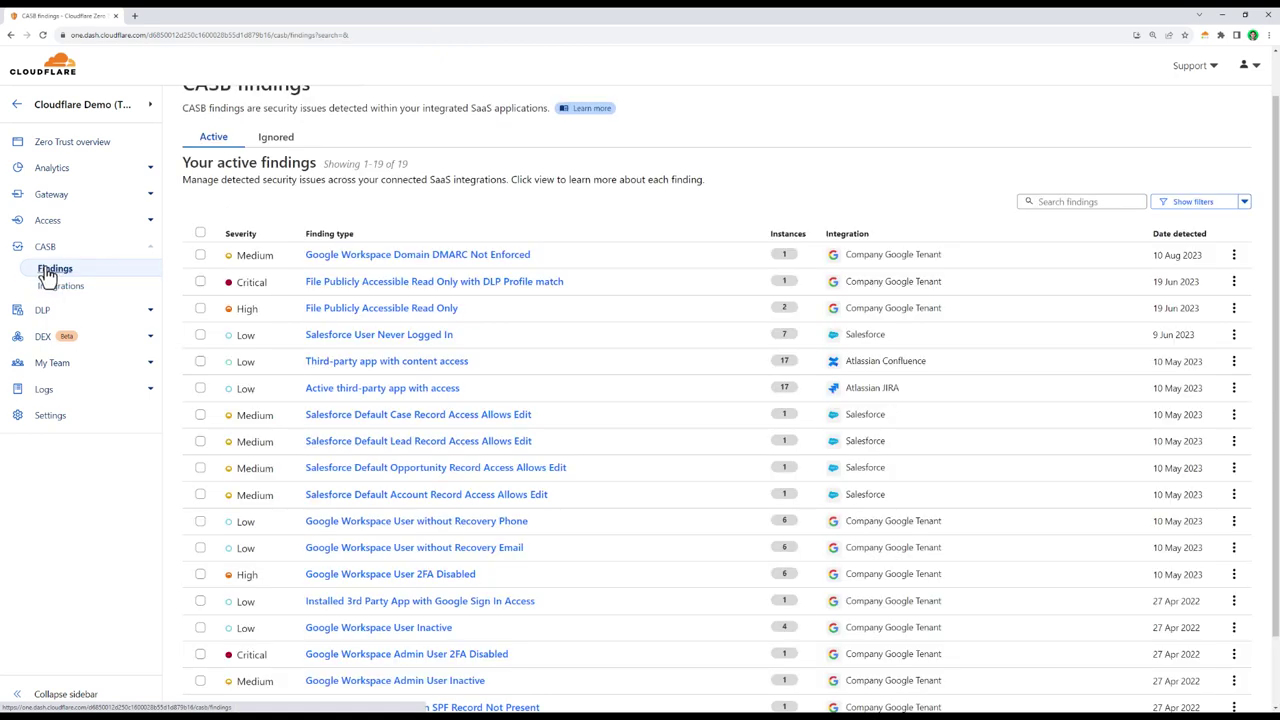
click(345, 286)
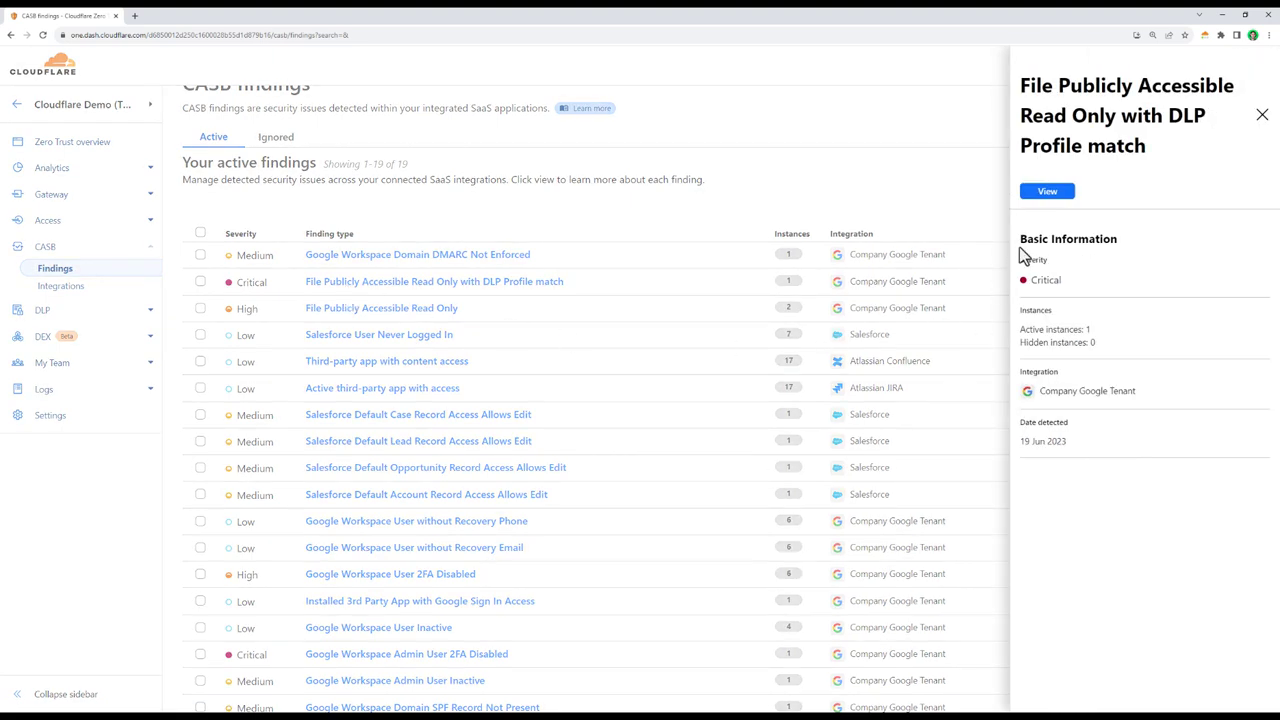
click(1047, 191)
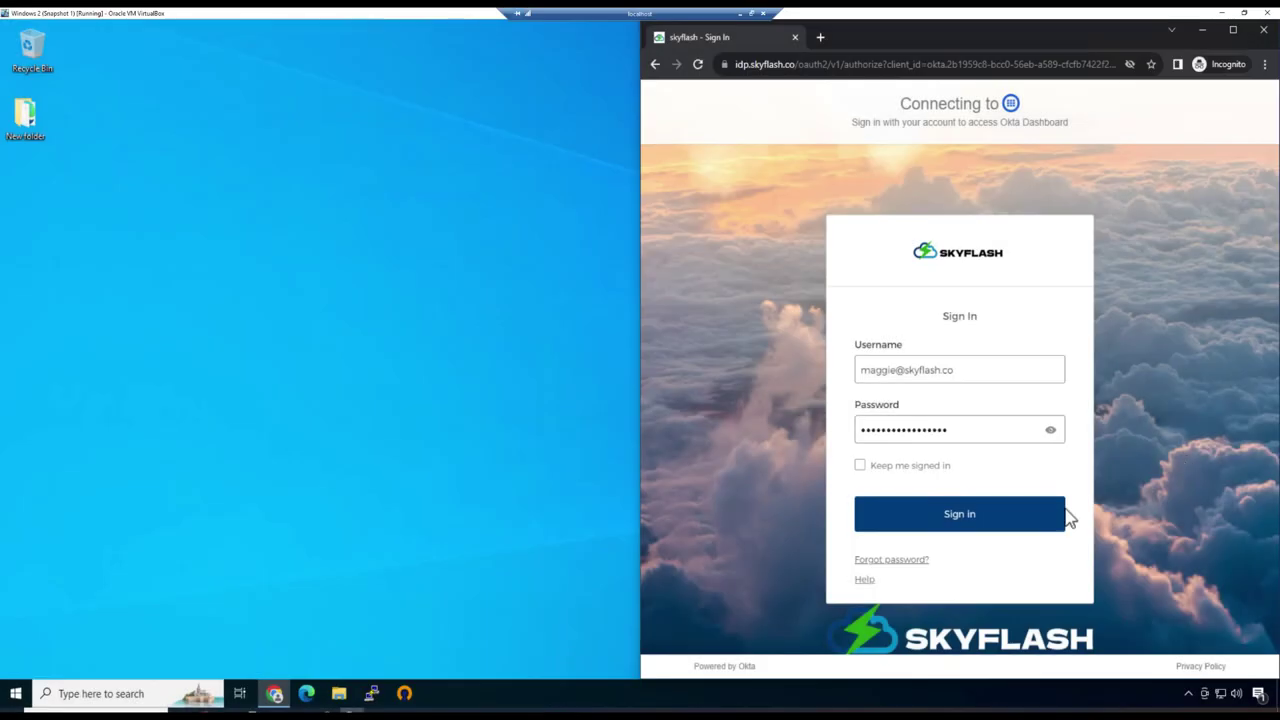
Step: Sign in to the Okta Dashboard and download the "List of customer employees (Confidential)" attachment from the Apollo for all employees opportunity in Salesforce
click(1058, 521)
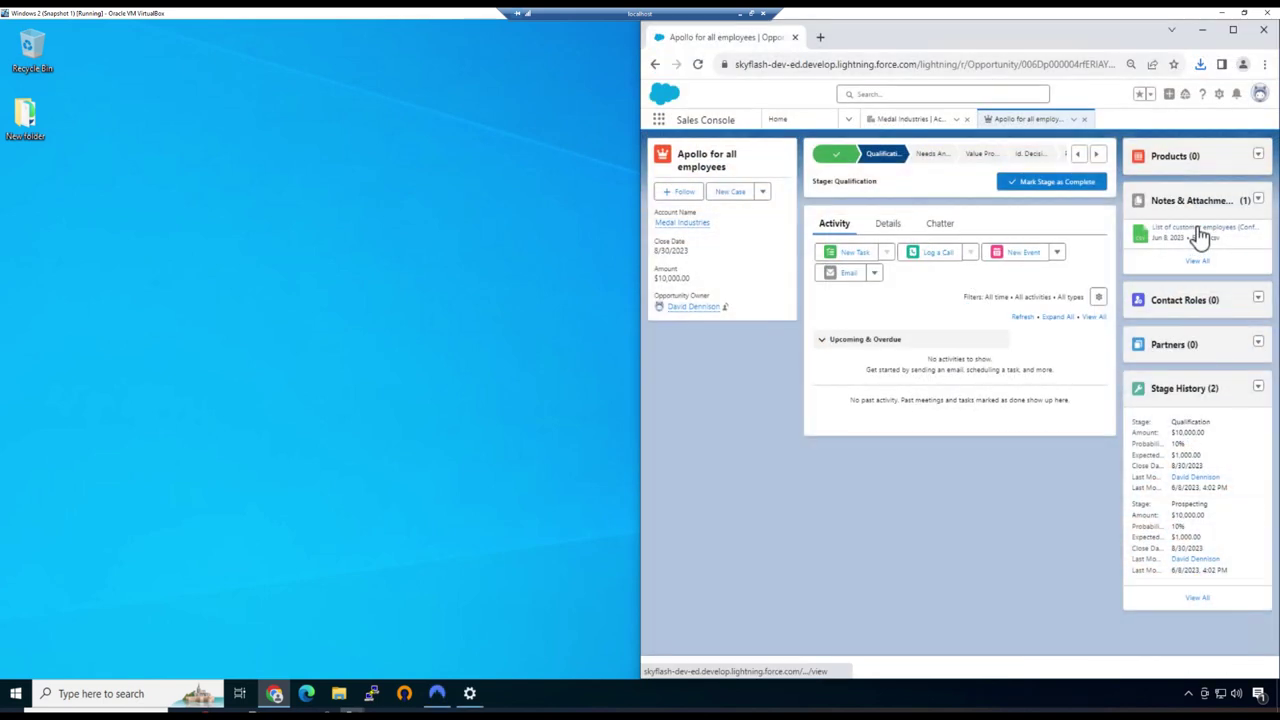
click(1194, 240)
click(944, 402)
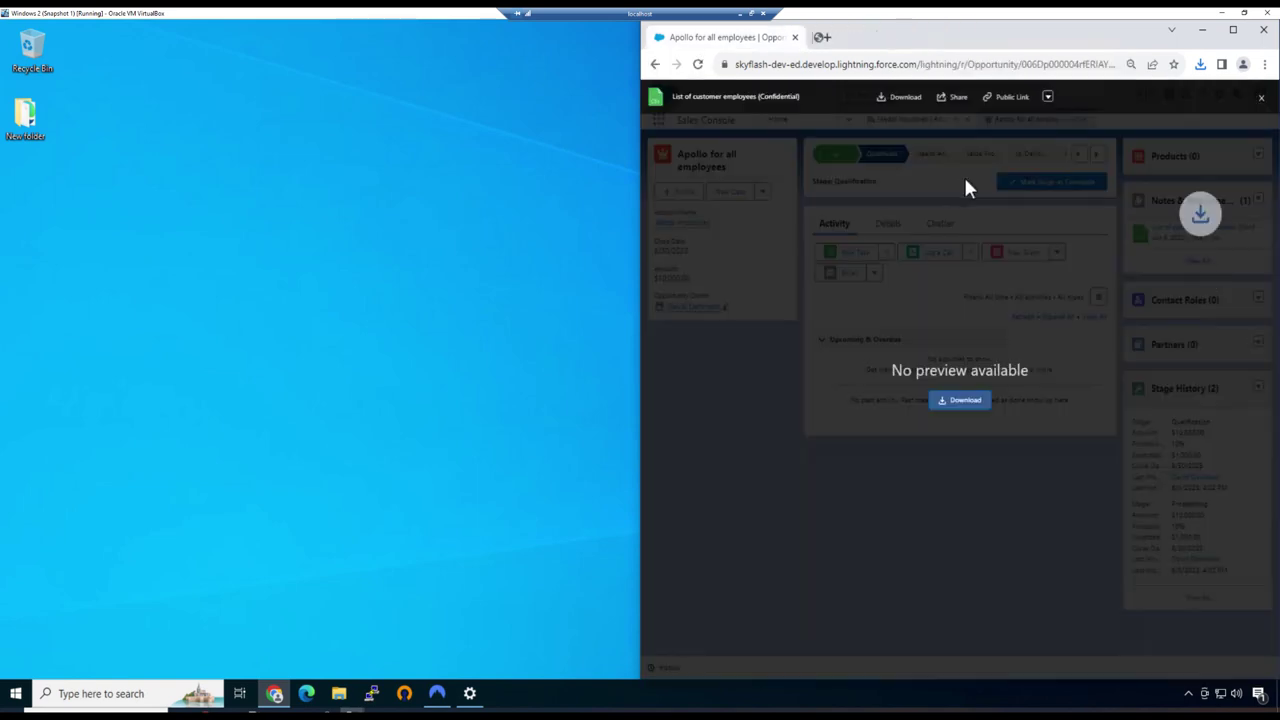
click(1200, 64)
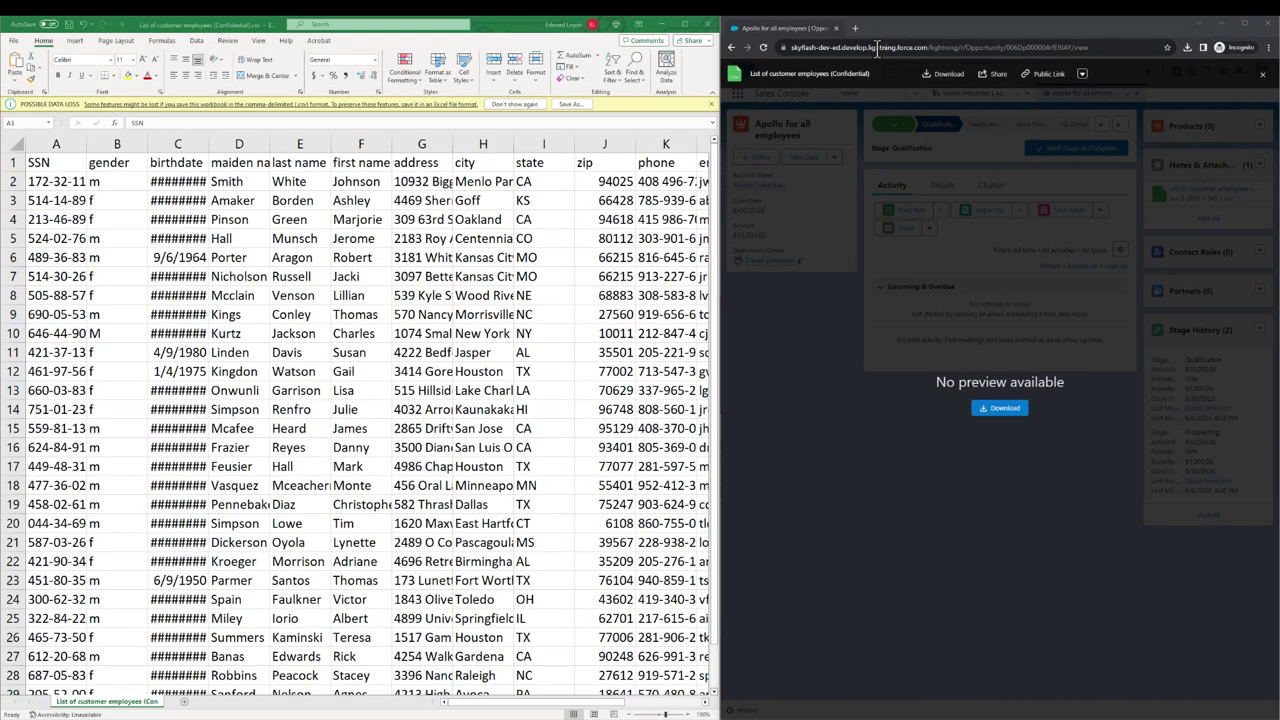
Step: Open chat.openai.com in a new tab and ask ChatGPT for the quarter's total ACV from a list of clients about to be posted
click(855, 28)
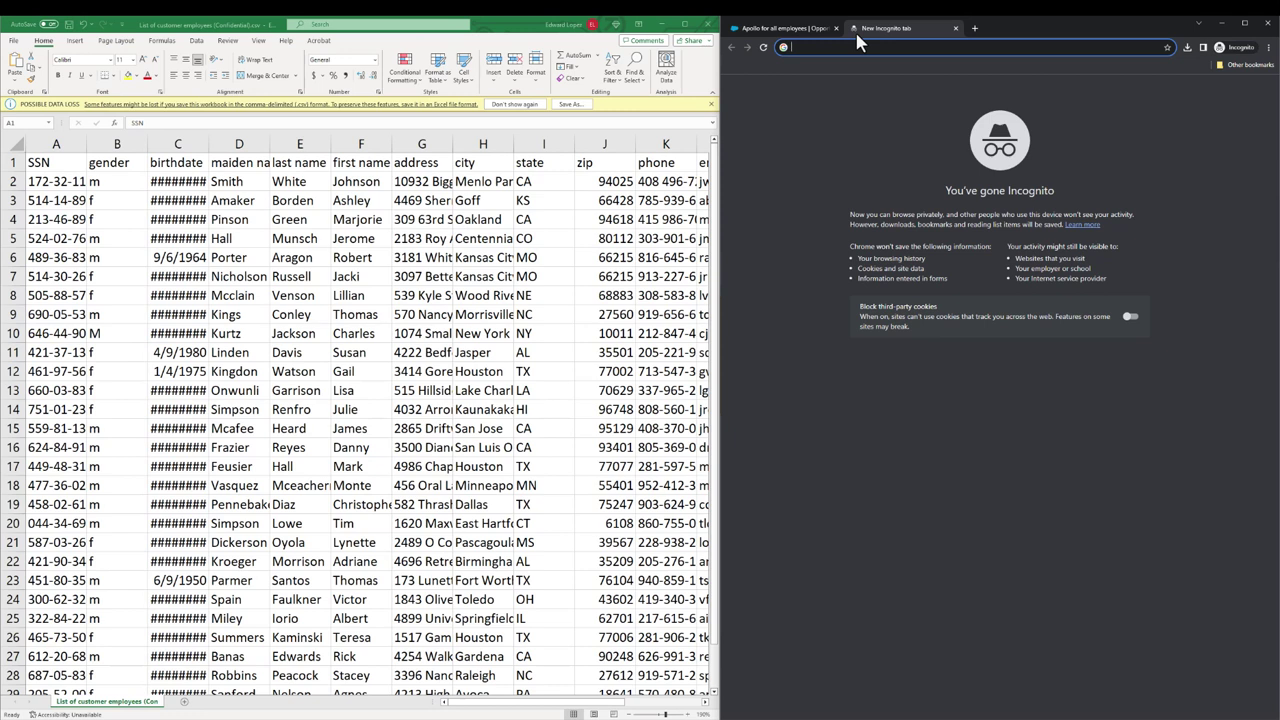
text(chat.openai.com)
key(Return)
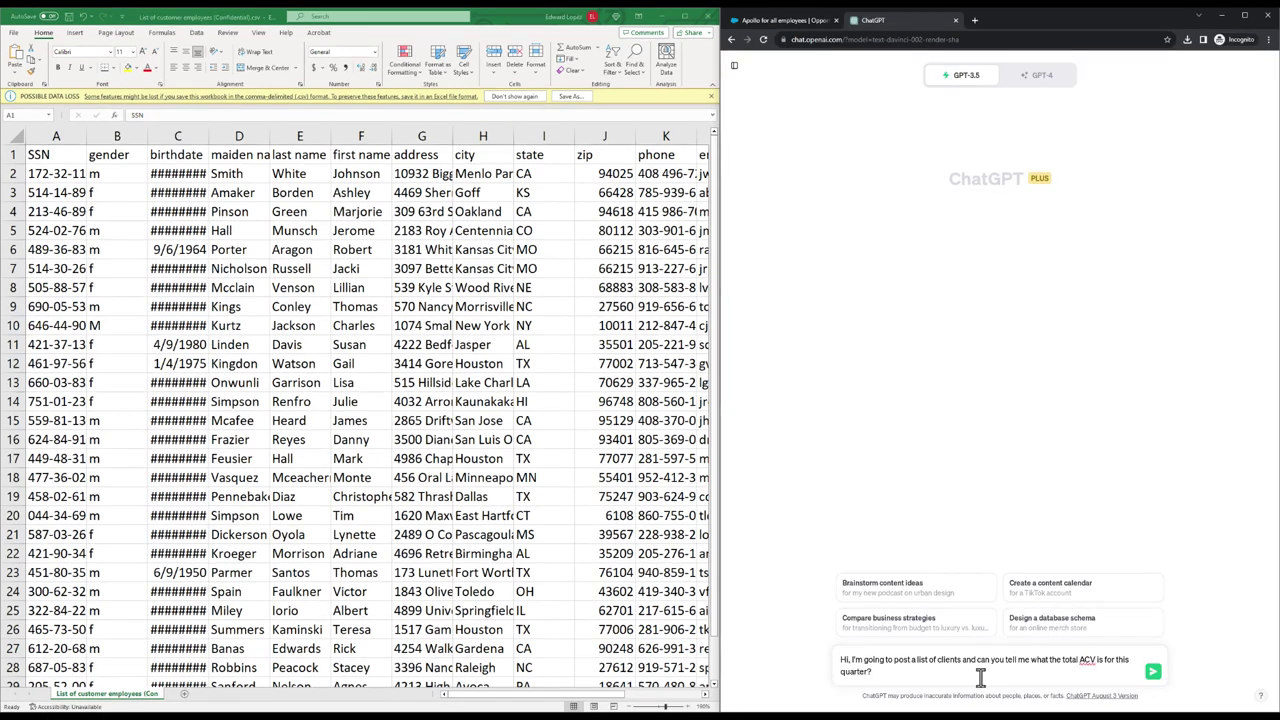
key(Return)
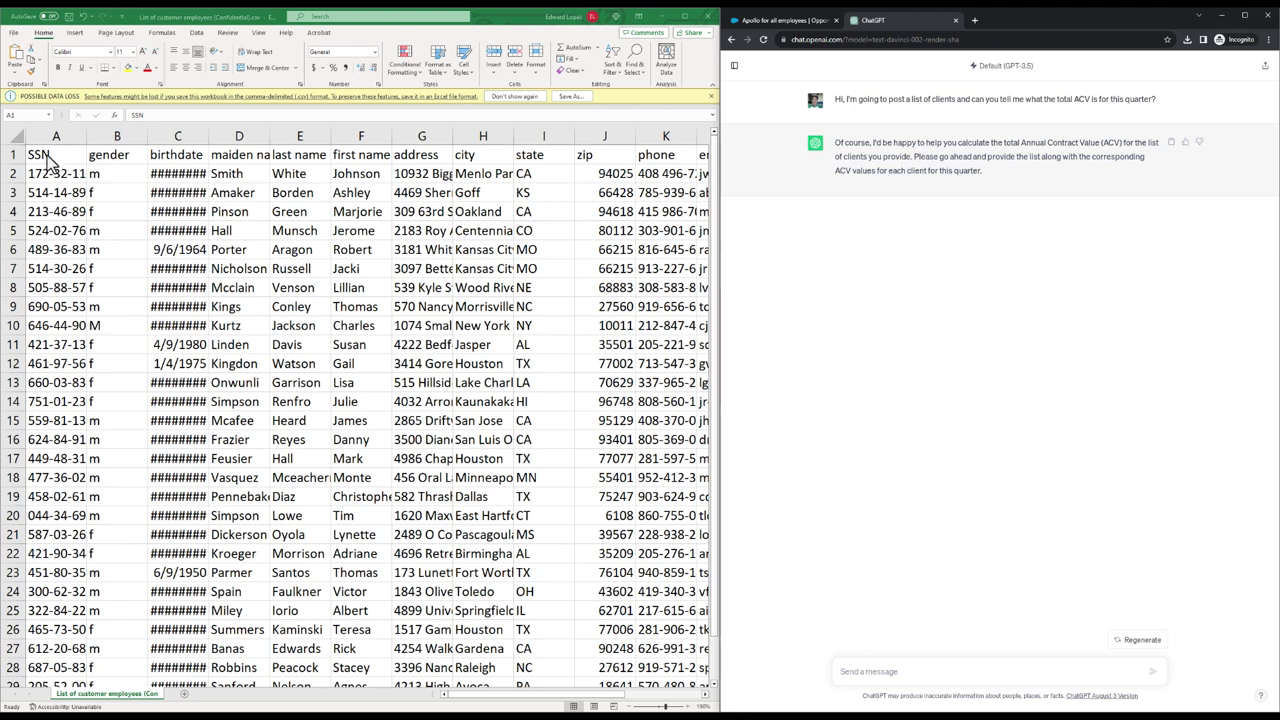
Step: Copy the whole customer employee sheet from Excel, try to paste it into the ChatGPT message box, and dismiss the resulting notice
click(665, 496)
key(ctrl+a)
key(ctrl+c)
right_click(925, 678)
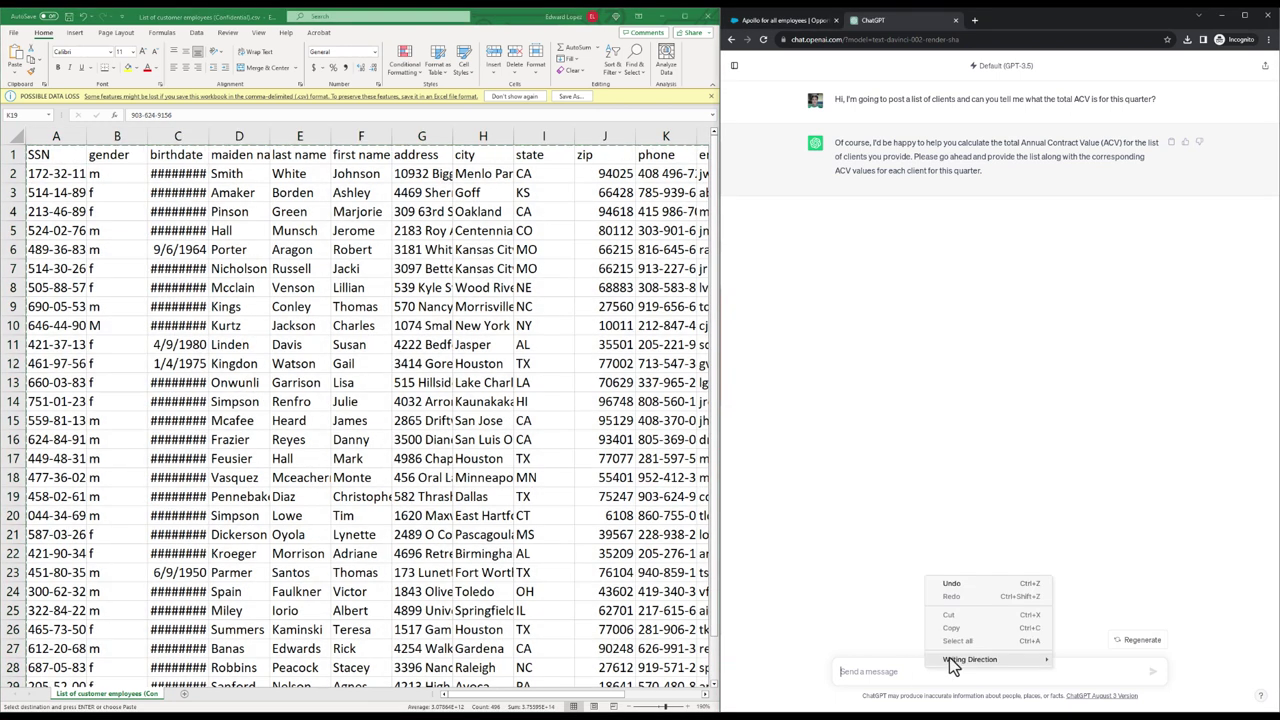
click(906, 669)
key(ctrl+v)
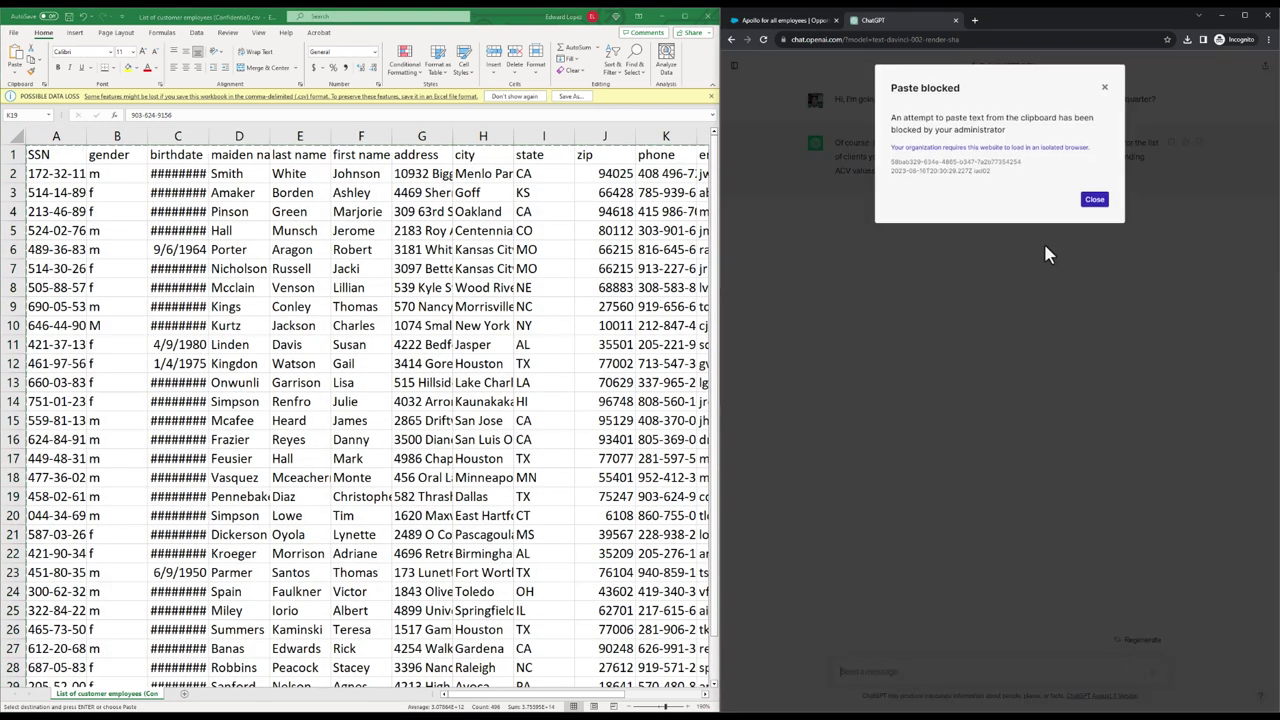
click(1095, 200)
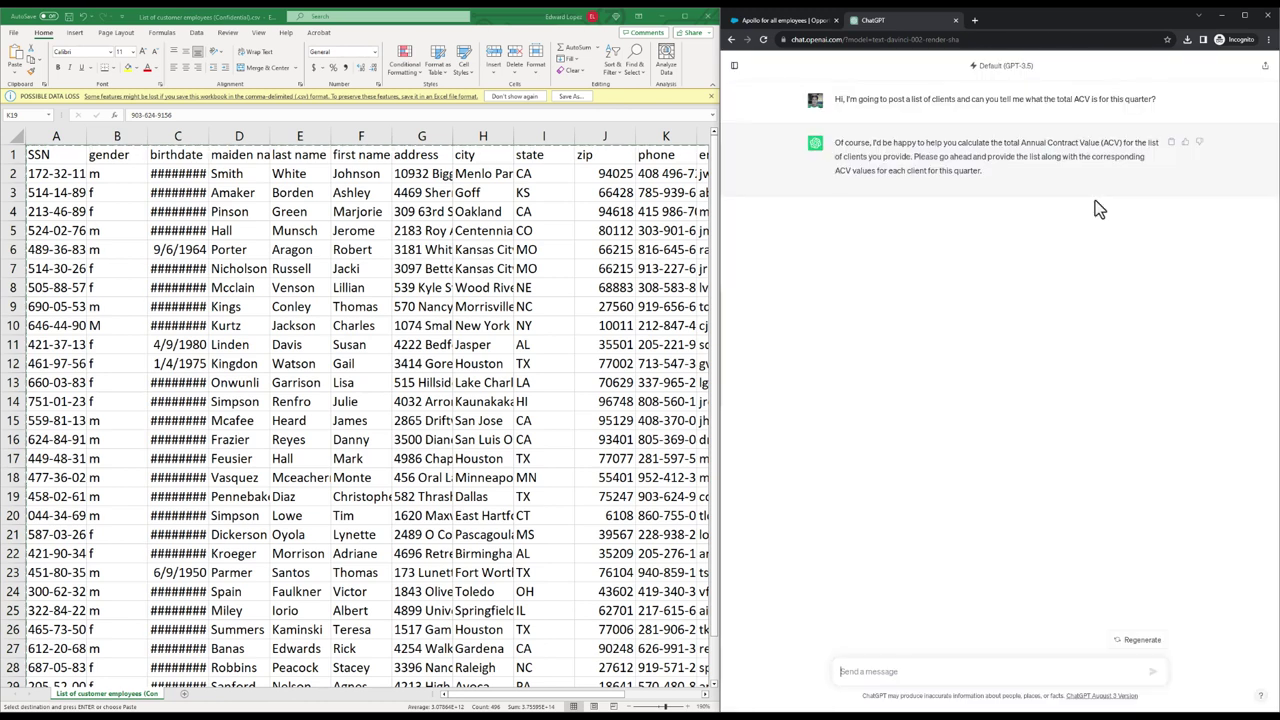
Step: Show the isolated browser's debug information, then switch to Cloudflare and review the "RBI for ChatGPT, block copy/paste" HTTP policy
key(ctrl+shift+d)
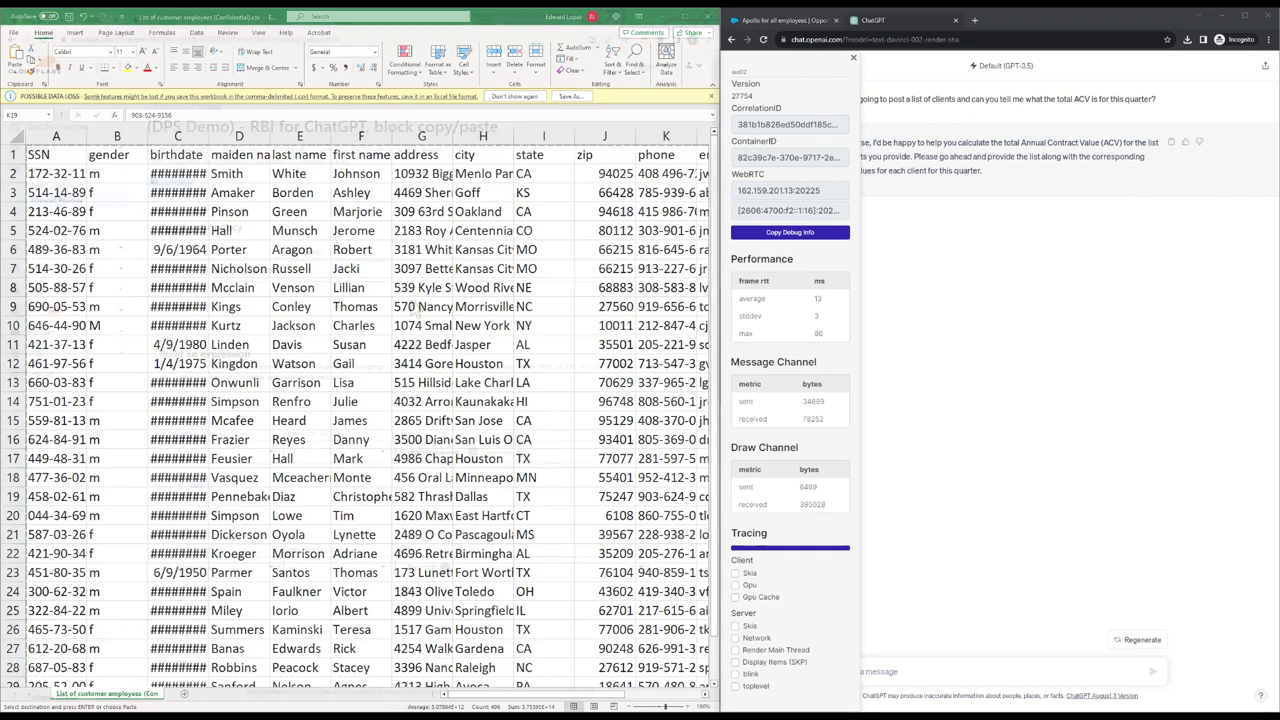
key(alt+Tab)
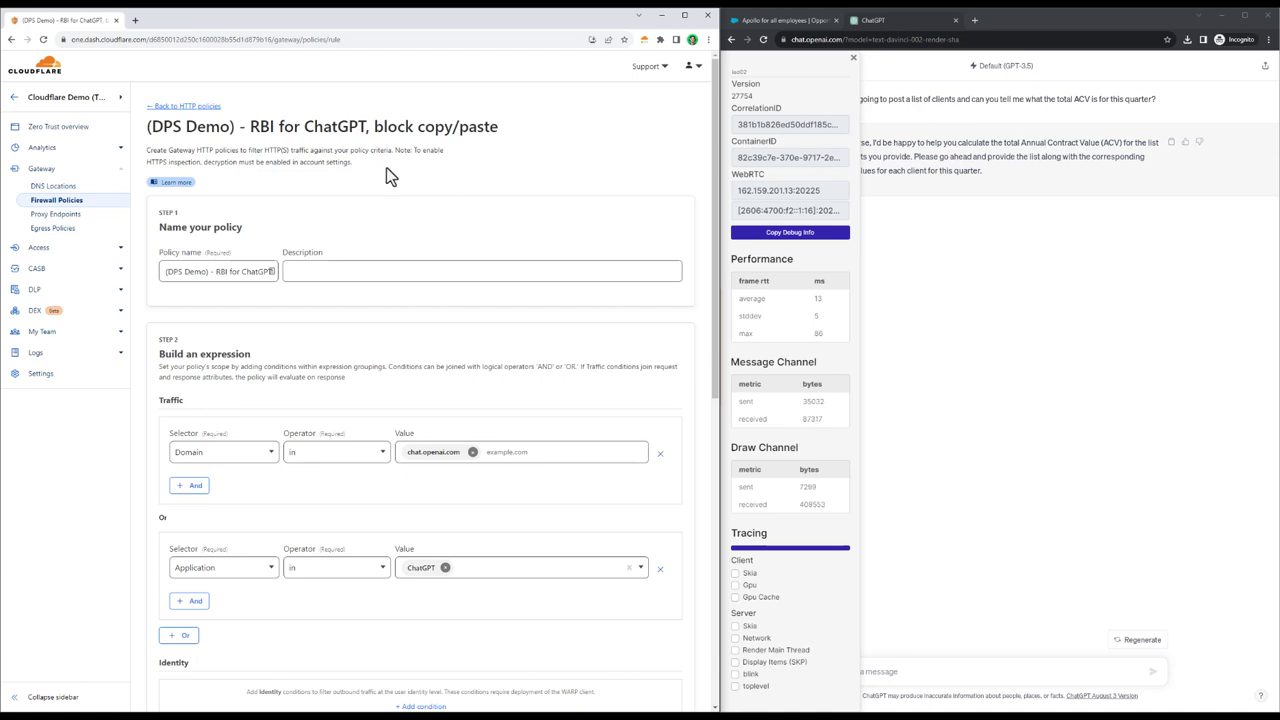
middle_click(386, 167)
scroll(400, 212, down, 10)
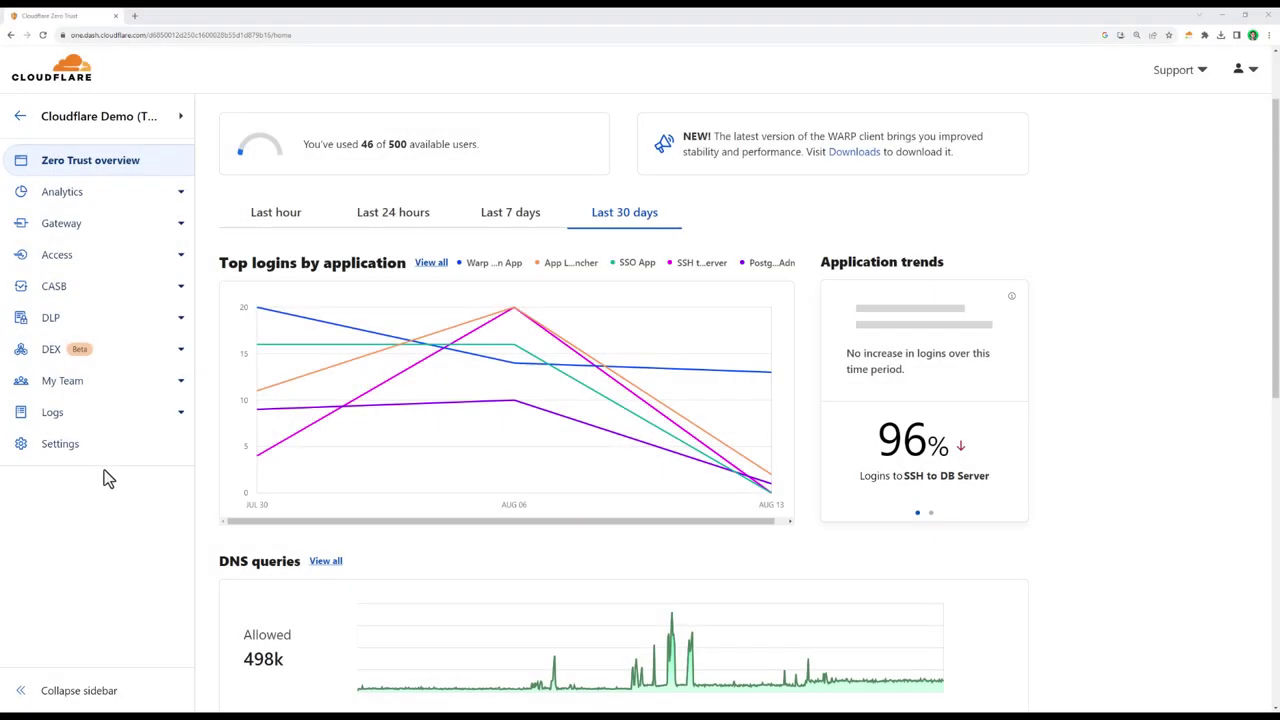
Step: Open the DLP profiles, review the detection entries of the Financial Information profile, and return to the profile list
click(128, 325)
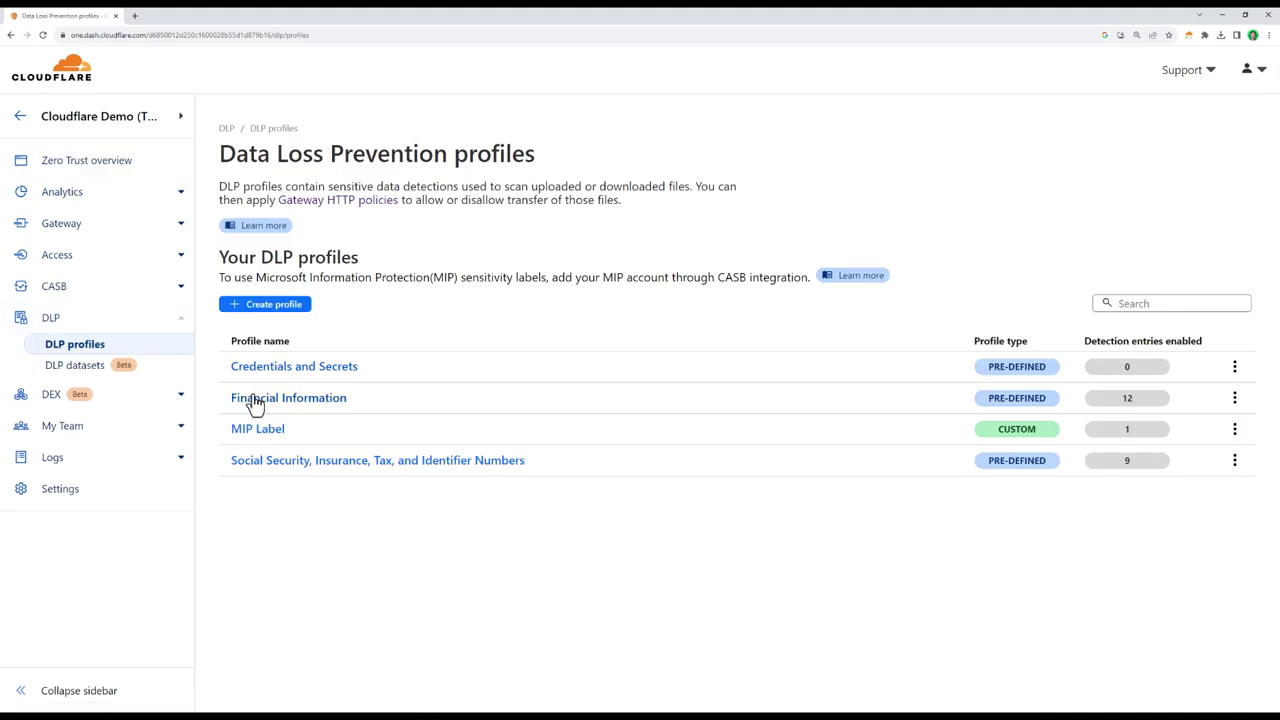
click(288, 397)
click(1011, 146)
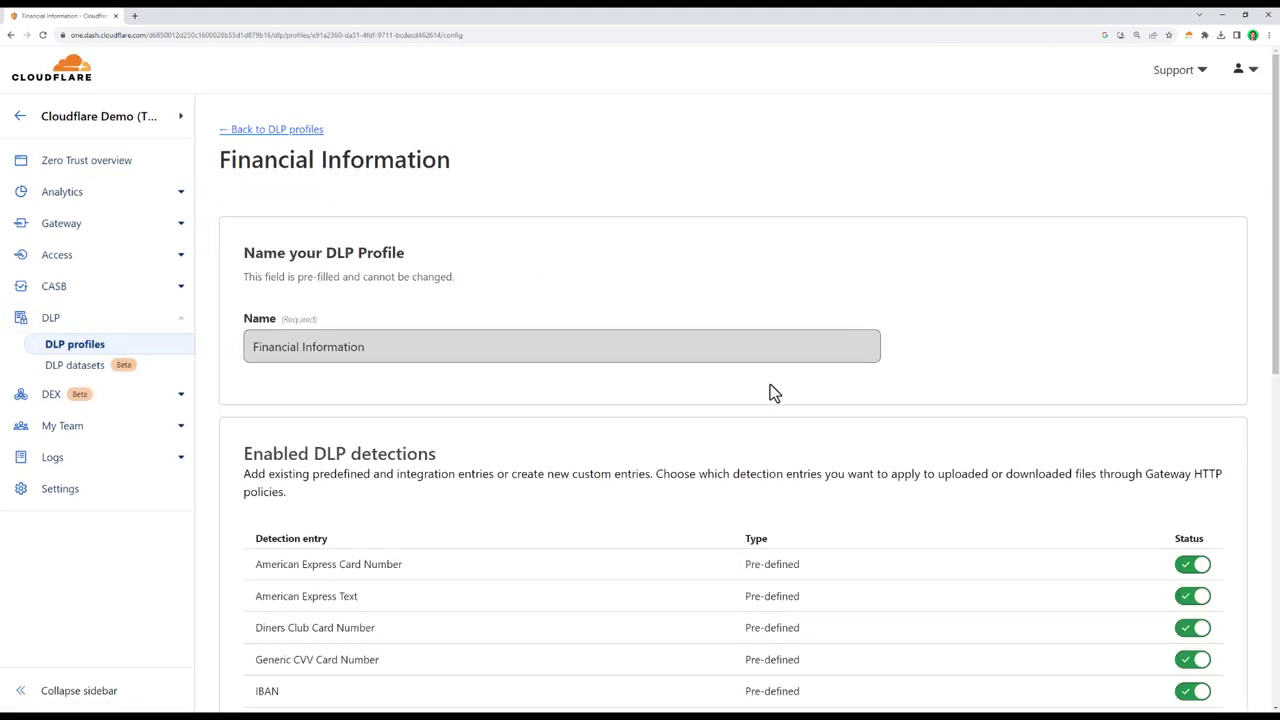
scroll(772, 400, down, 1)
scroll(772, 400, up, 2)
click(263, 132)
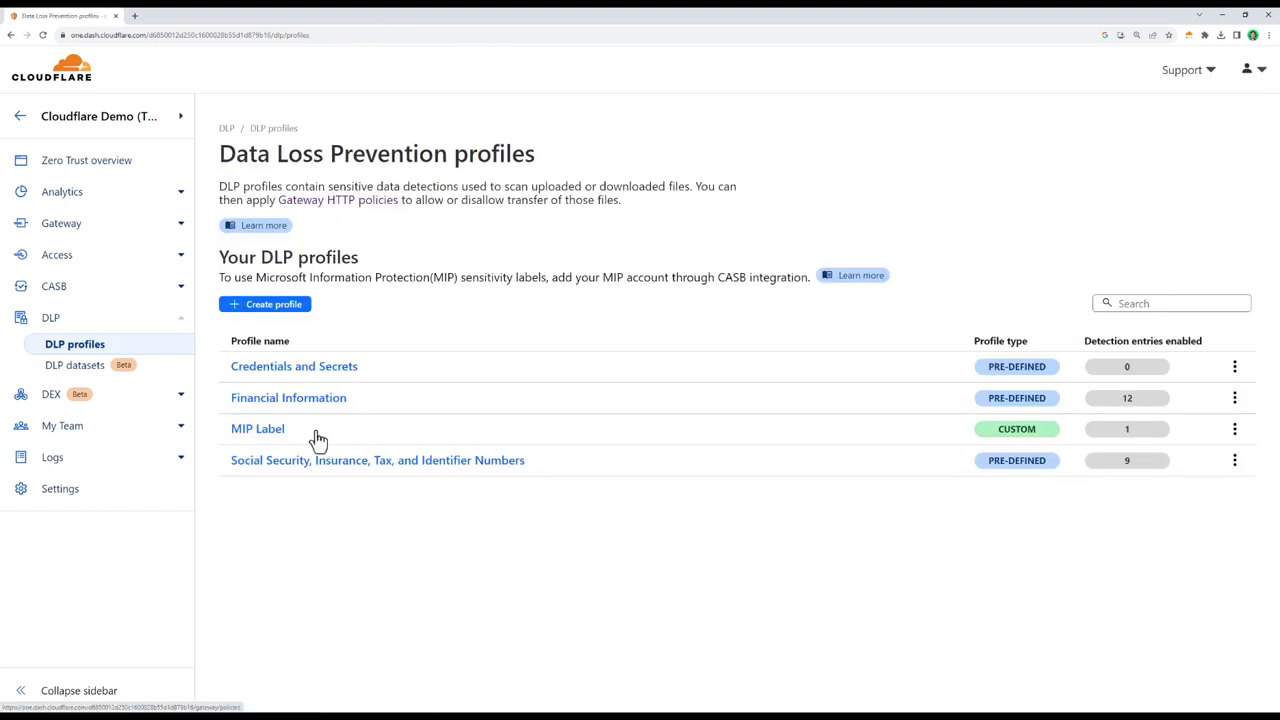
Step: Review the MIP Label profile's configuration and open the DLP datasets page
click(270, 430)
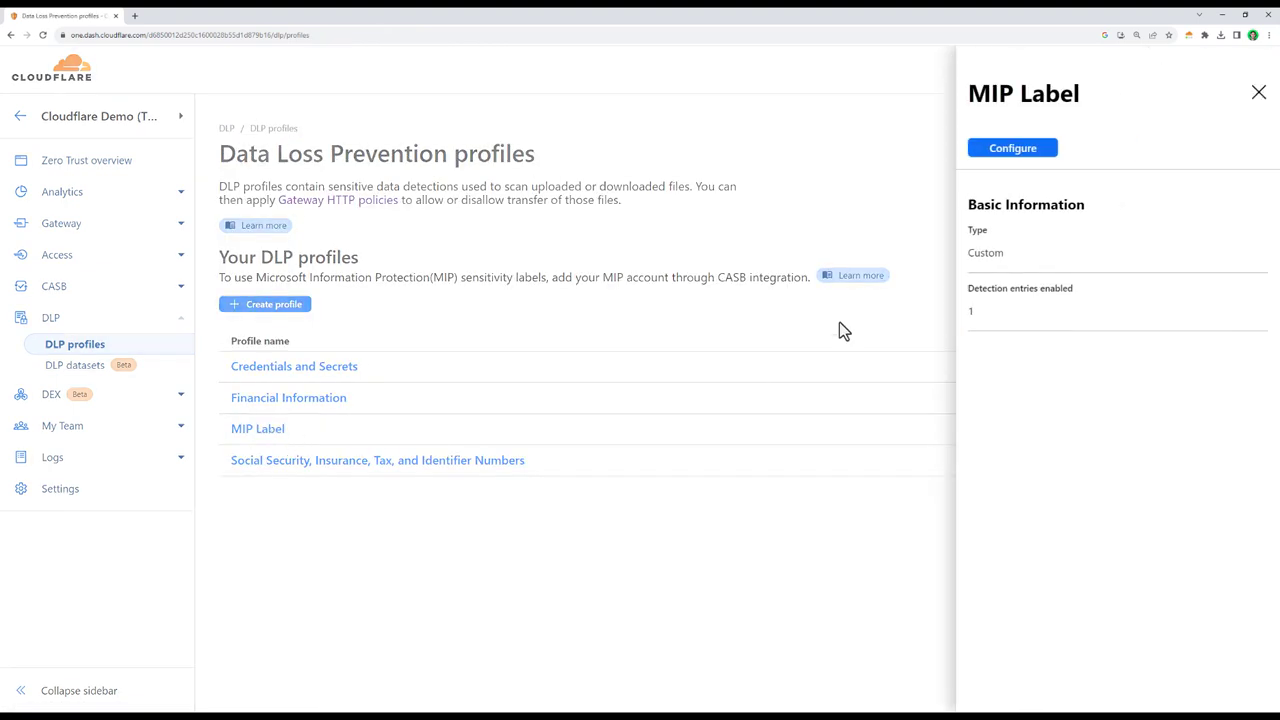
click(988, 152)
scroll(711, 384, down, 1)
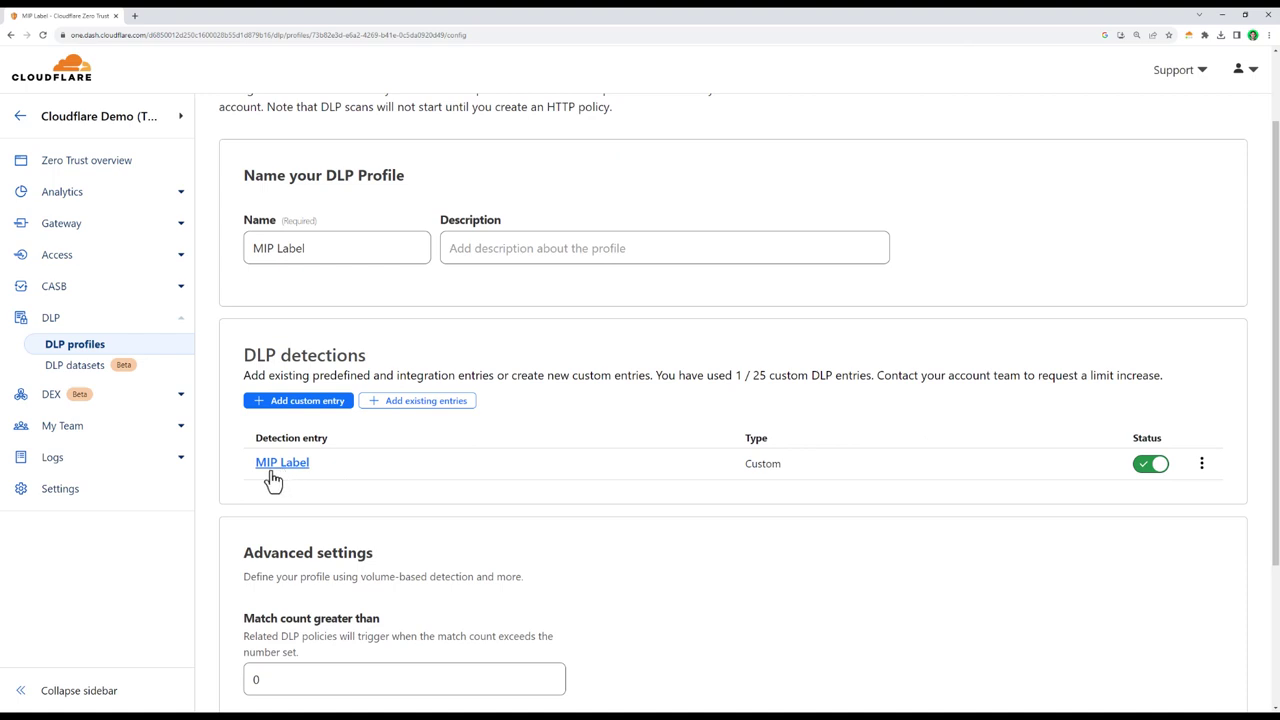
click(135, 384)
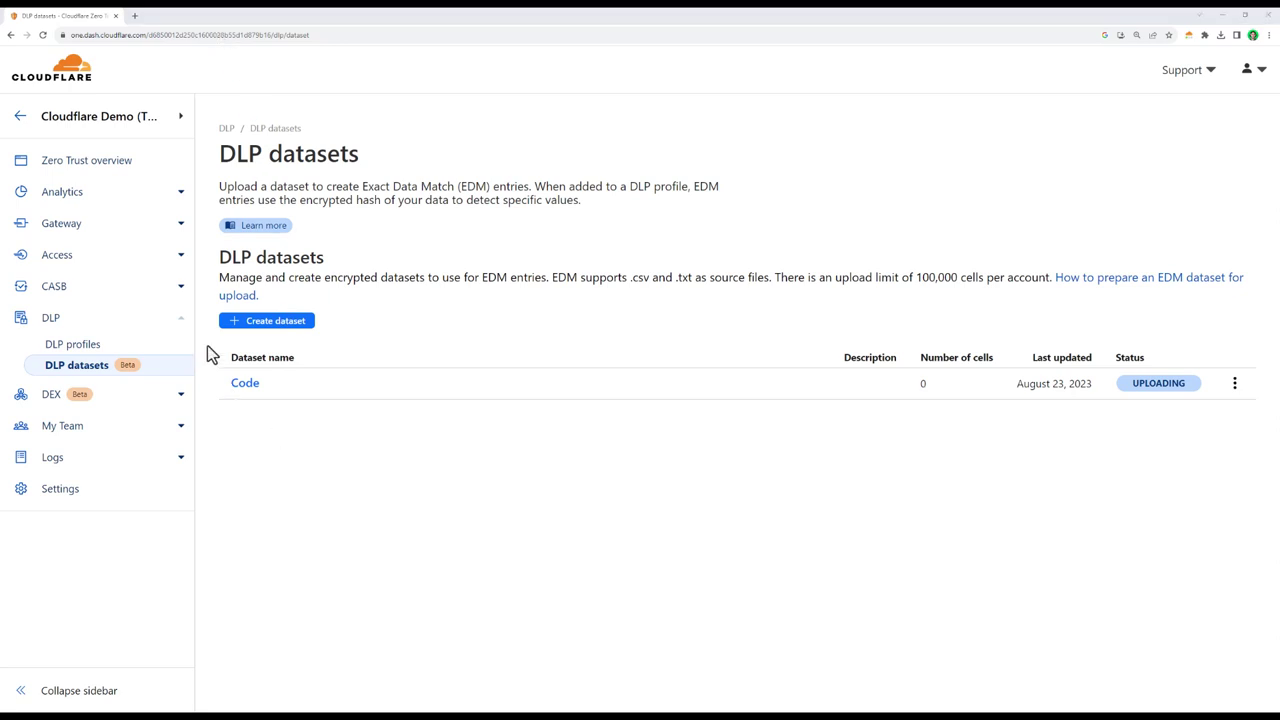
Step: Review the Salesforce Access policy's assigned groups and additional rules in the Salesforce application
click(101, 256)
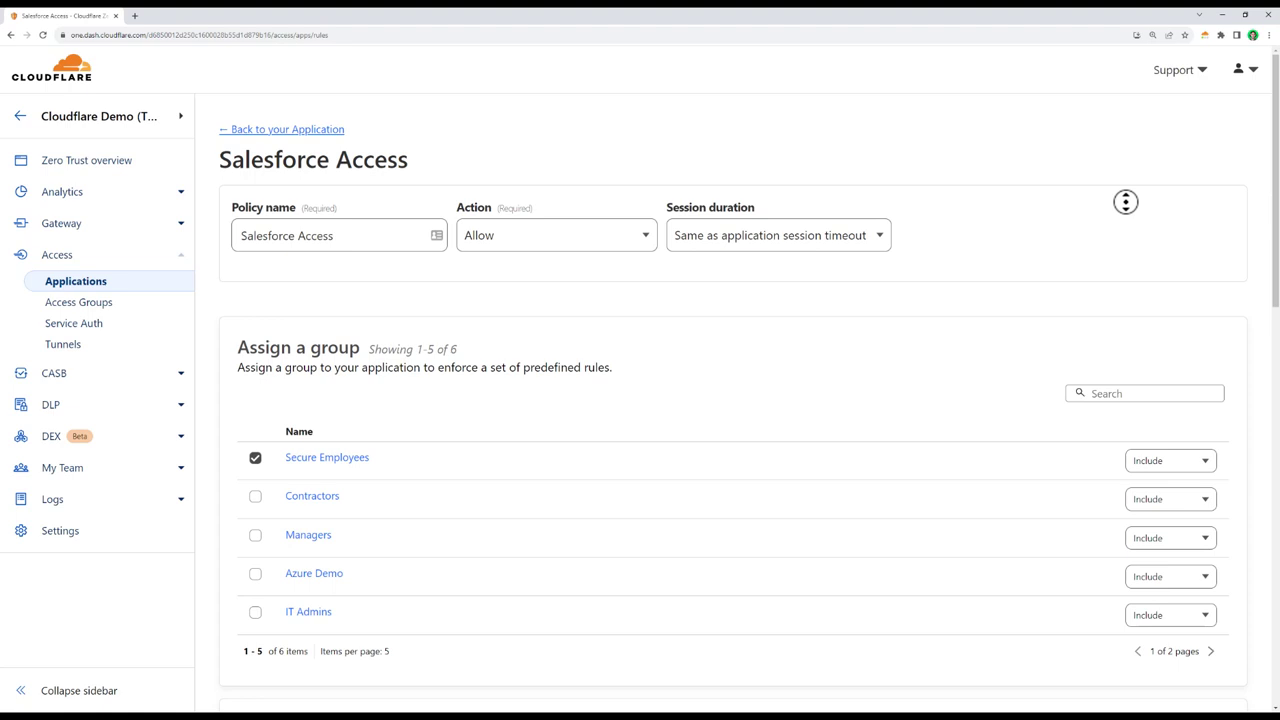
scroll(1125, 214, down, 5)
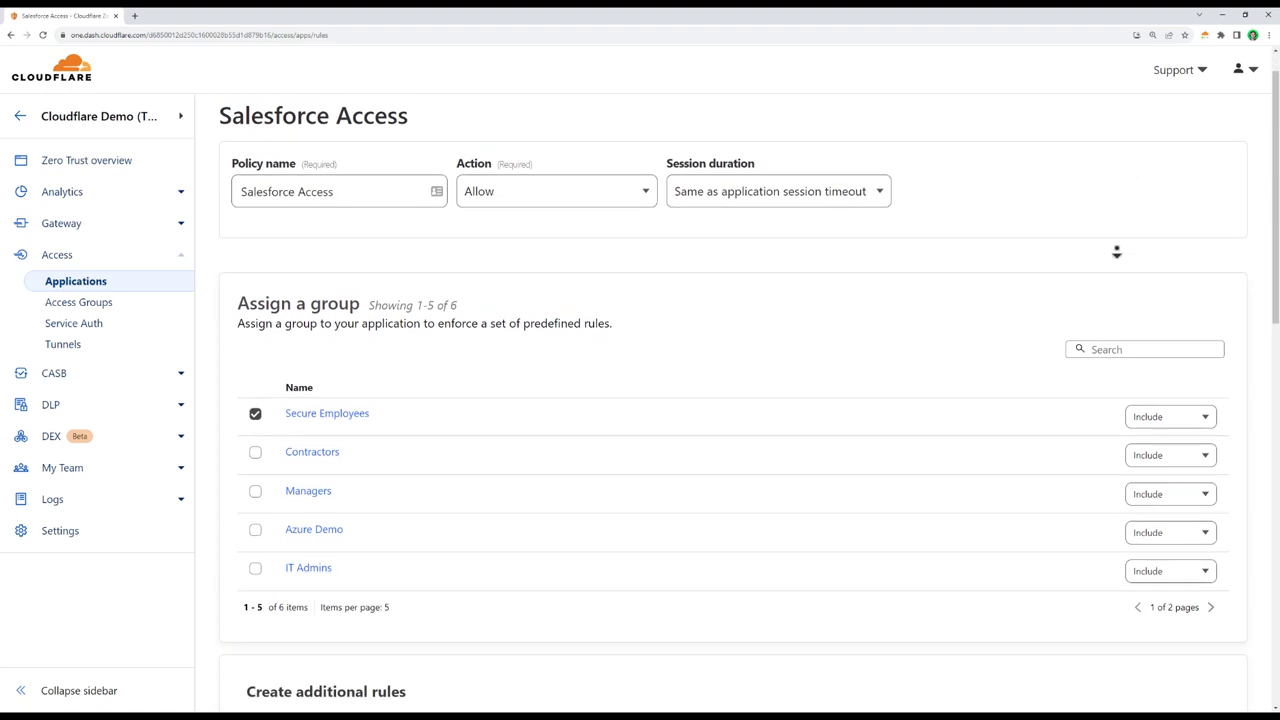
scroll(1116, 252, down, 5)
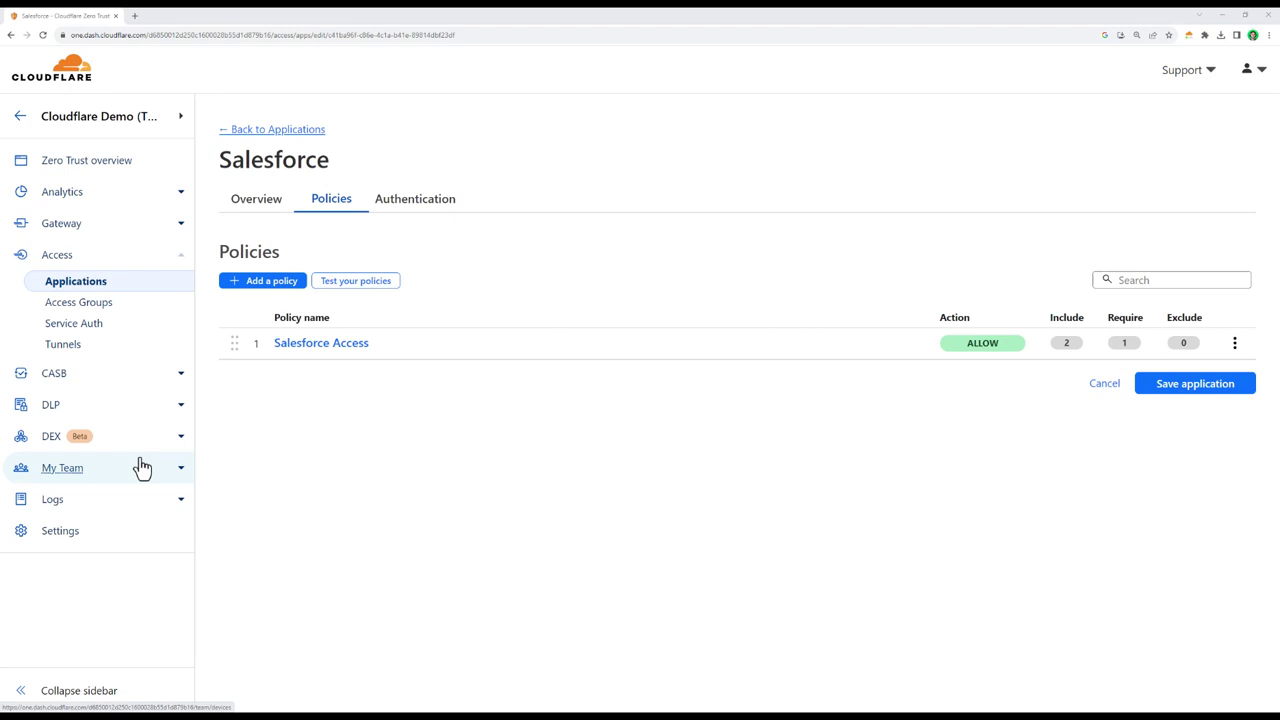
Step: Open the Gateway HTTP logs and examine the blocked chat.openai.com request's matched policy, DLP profile entries and payload log options
click(134, 498)
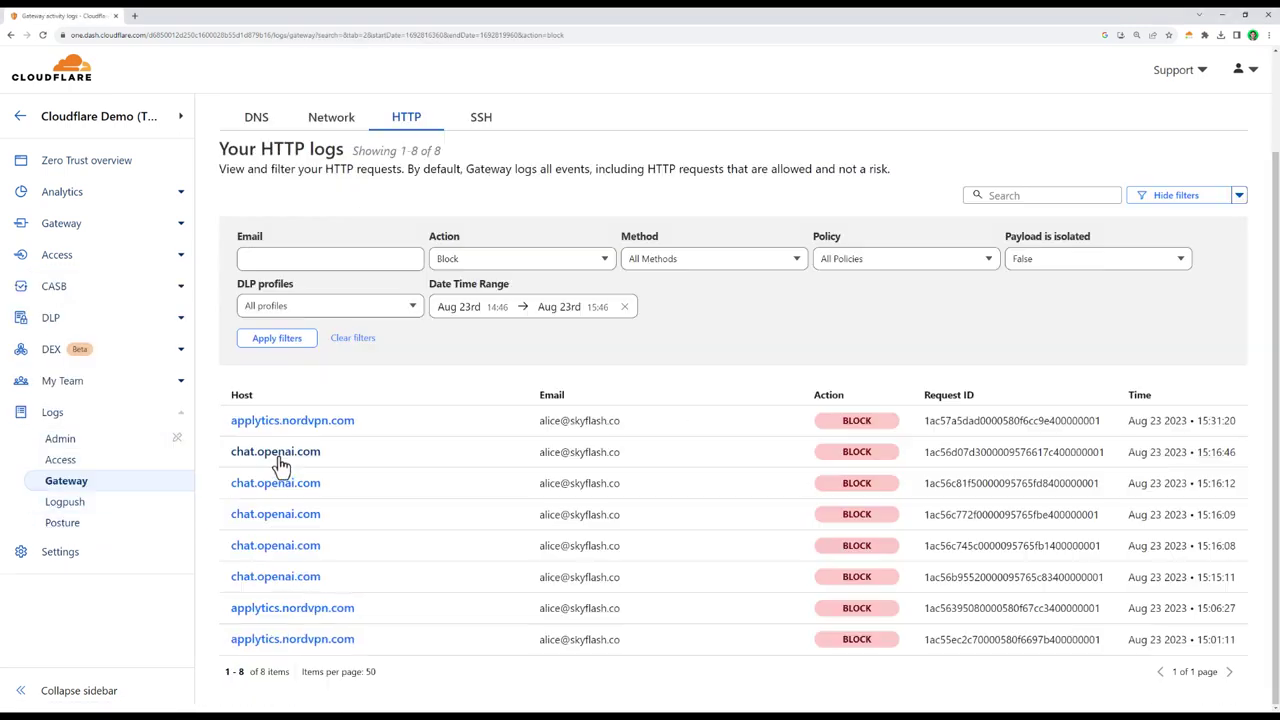
click(281, 463)
scroll(1045, 472, down, 3)
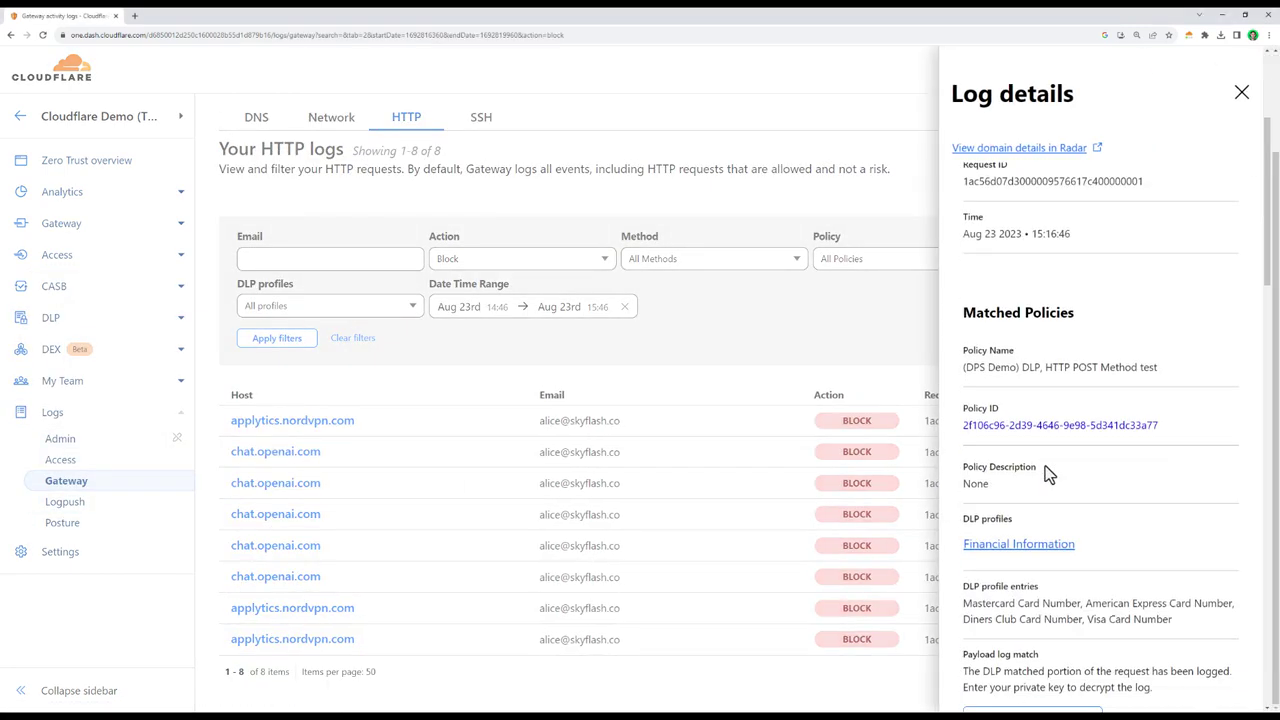
scroll(1045, 475, down, 3)
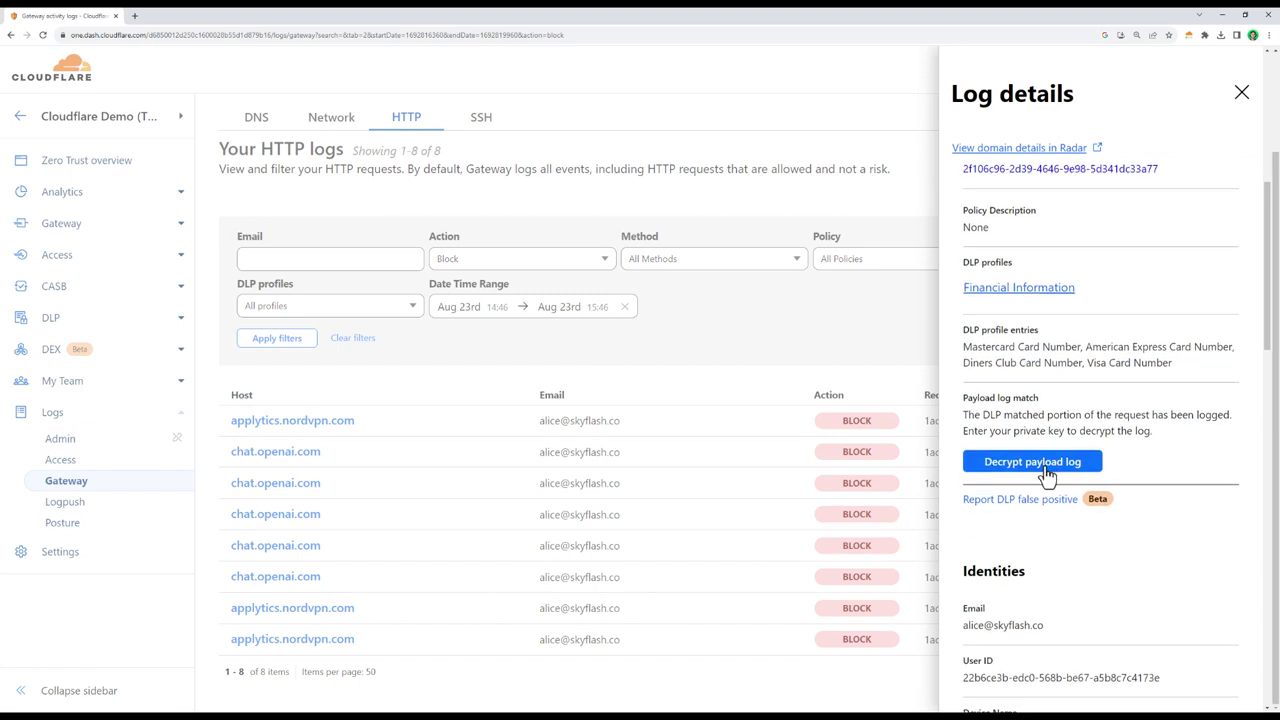
scroll(1045, 475, down, 1)
scroll(1046, 477, up, 3)
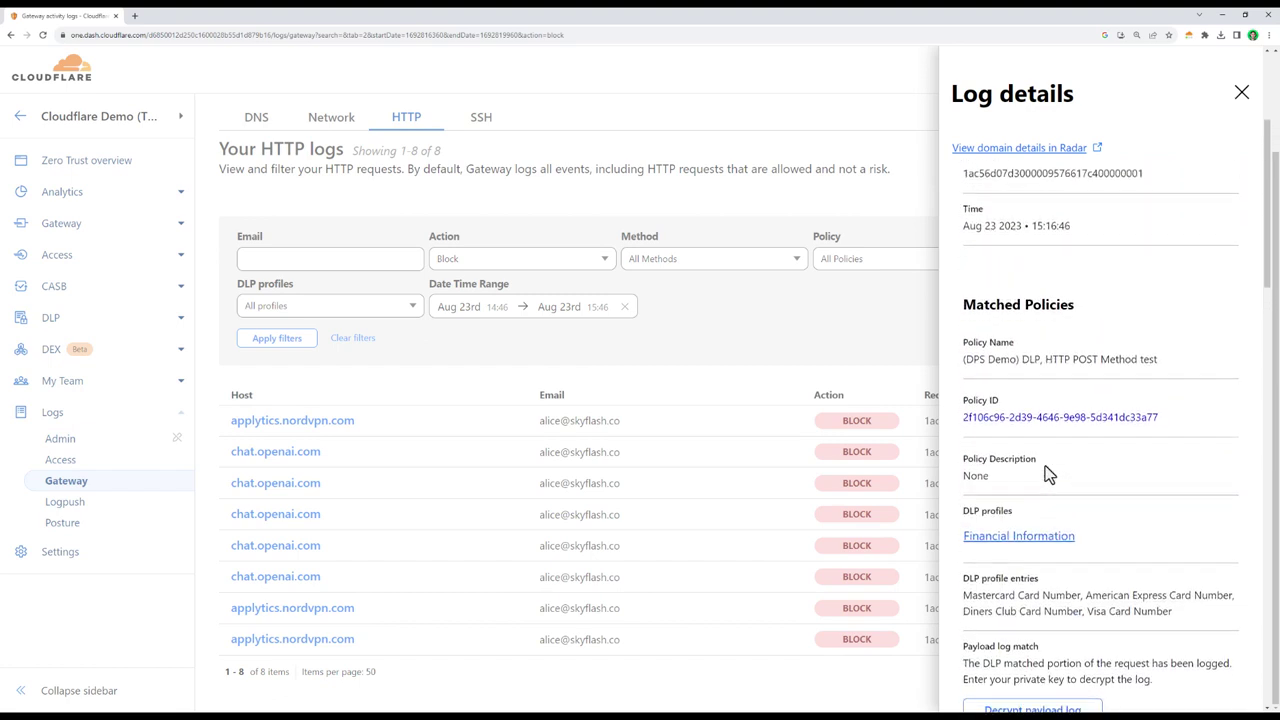
scroll(1046, 477, down, 1)
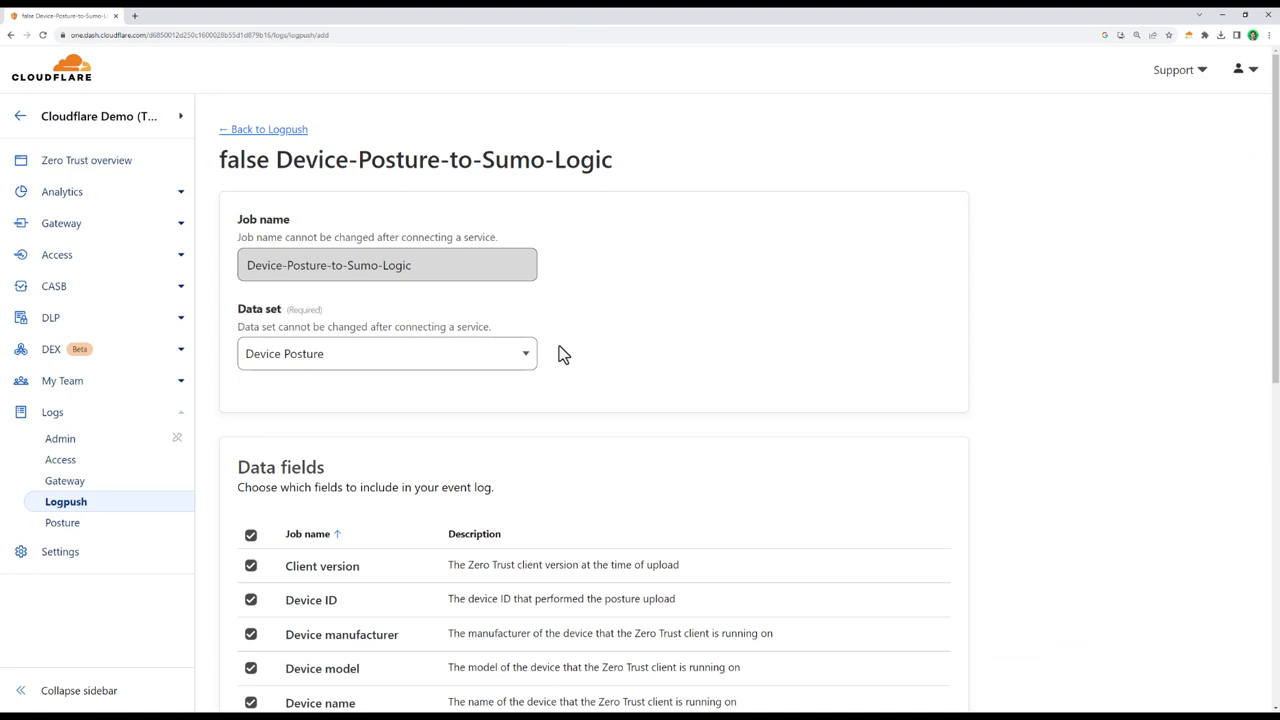
Step: Review the data fields included in the Device-Posture-to-Sumo-Logic Logpush job
scroll(554, 378, down, 5)
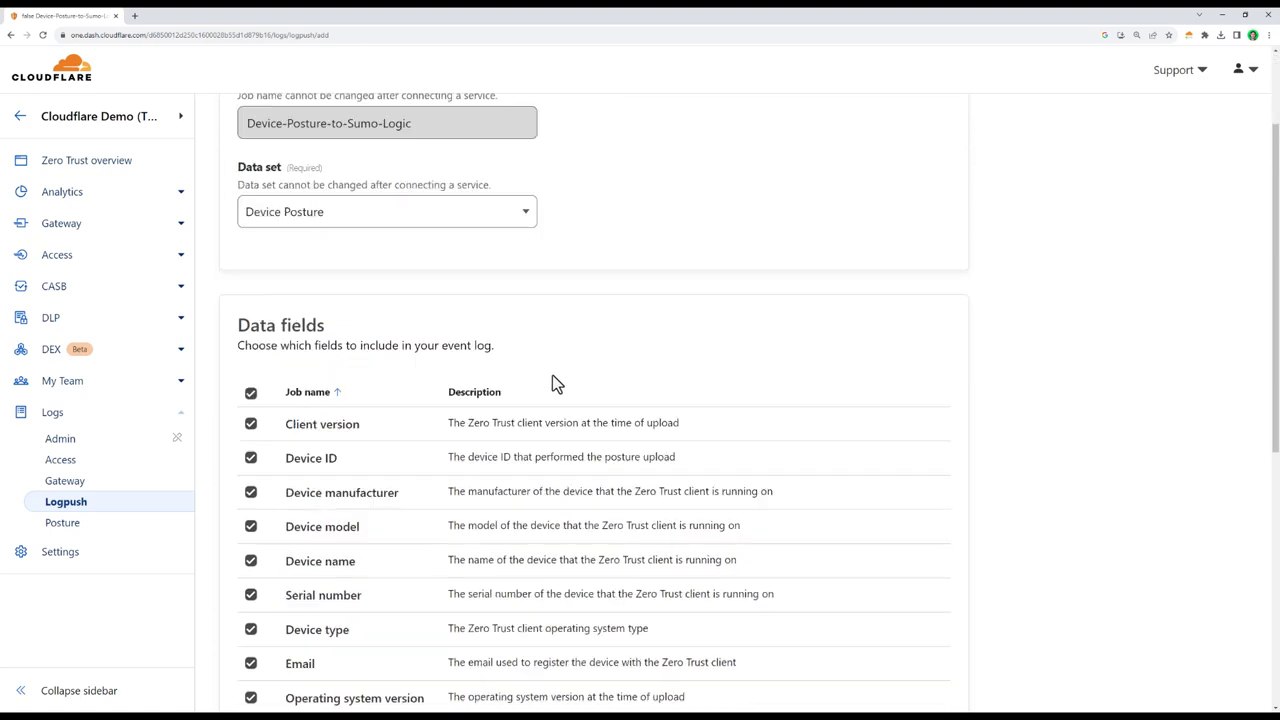
scroll(552, 375, down, 2)
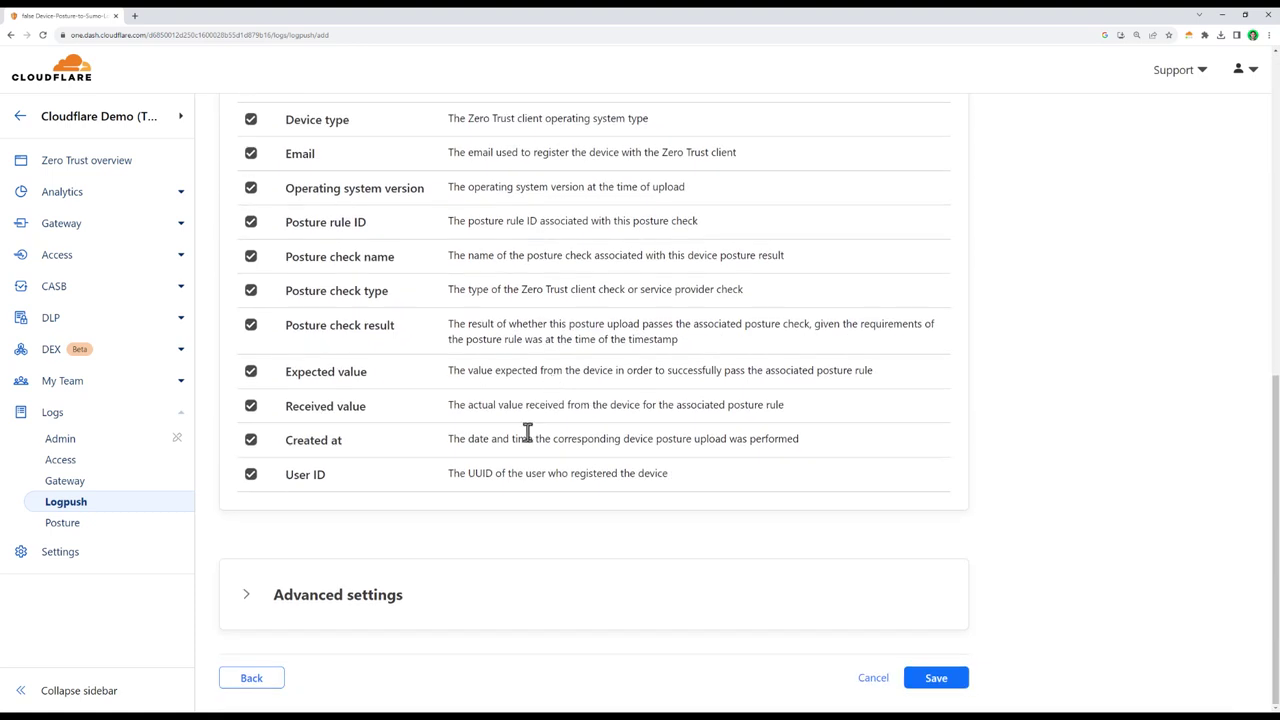
scroll(350, 600, up, 3)
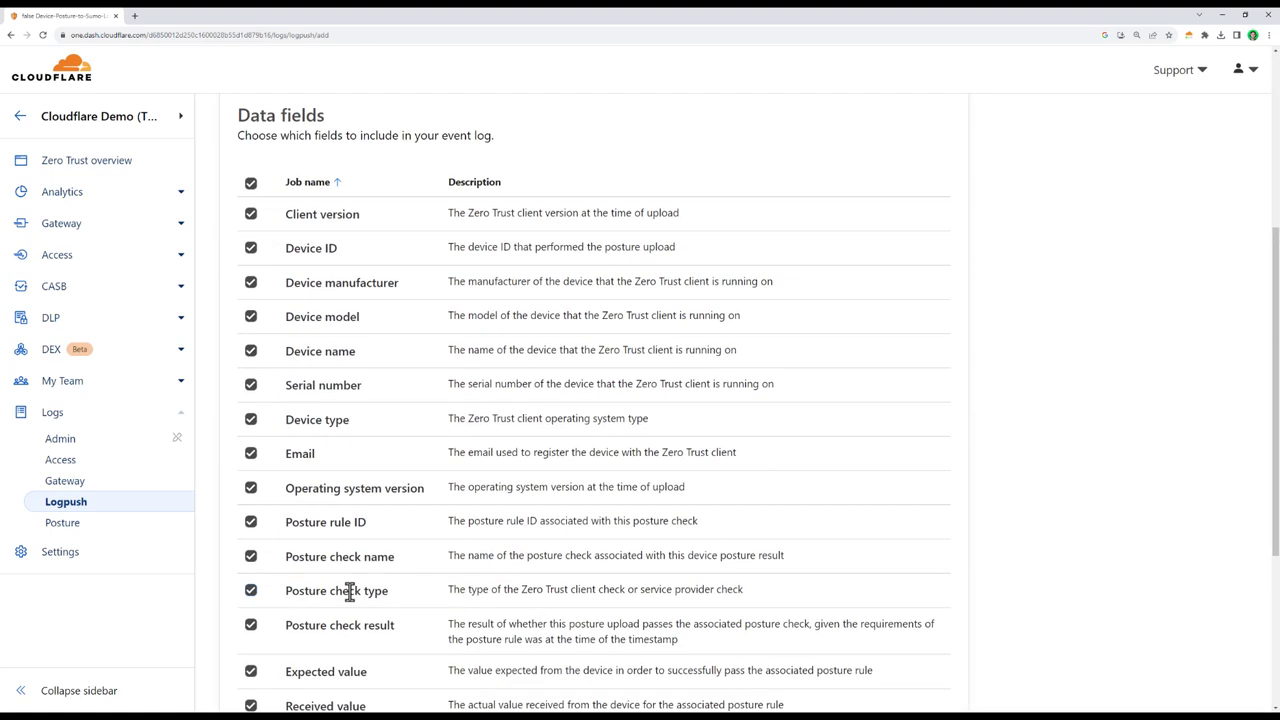
scroll(350, 592, up, 2)
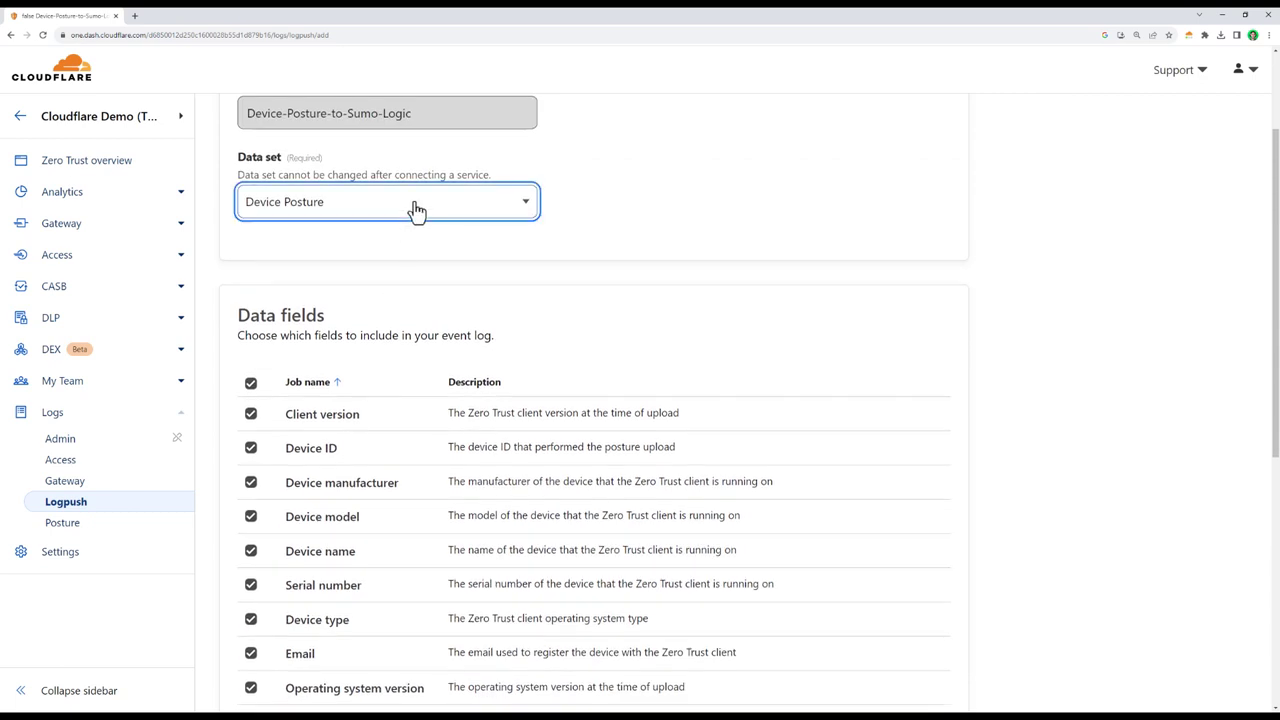
Step: Browse the data sets available for the Logpush job, save the job with the Device Posture data set, and proceed to the storage destination choices
click(416, 210)
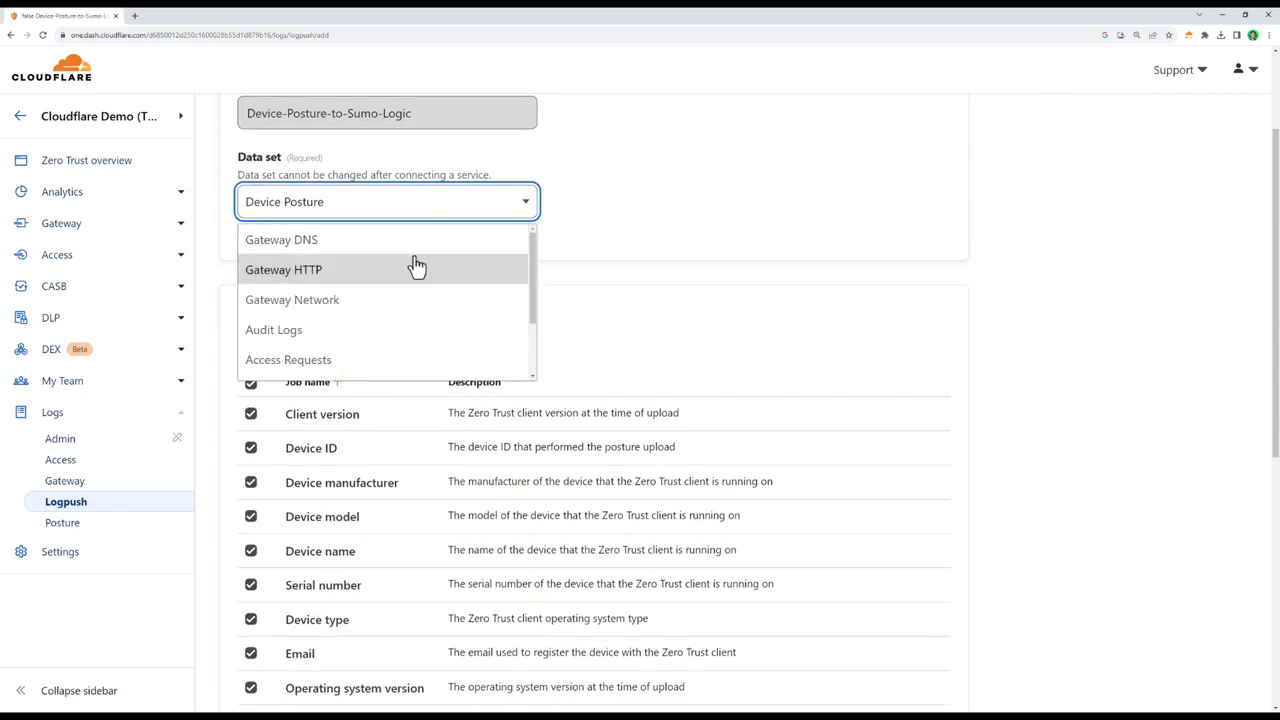
scroll(417, 266, down, 4)
scroll(414, 320, up, 4)
scroll(570, 250, down, 3)
scroll(568, 270, down, 3)
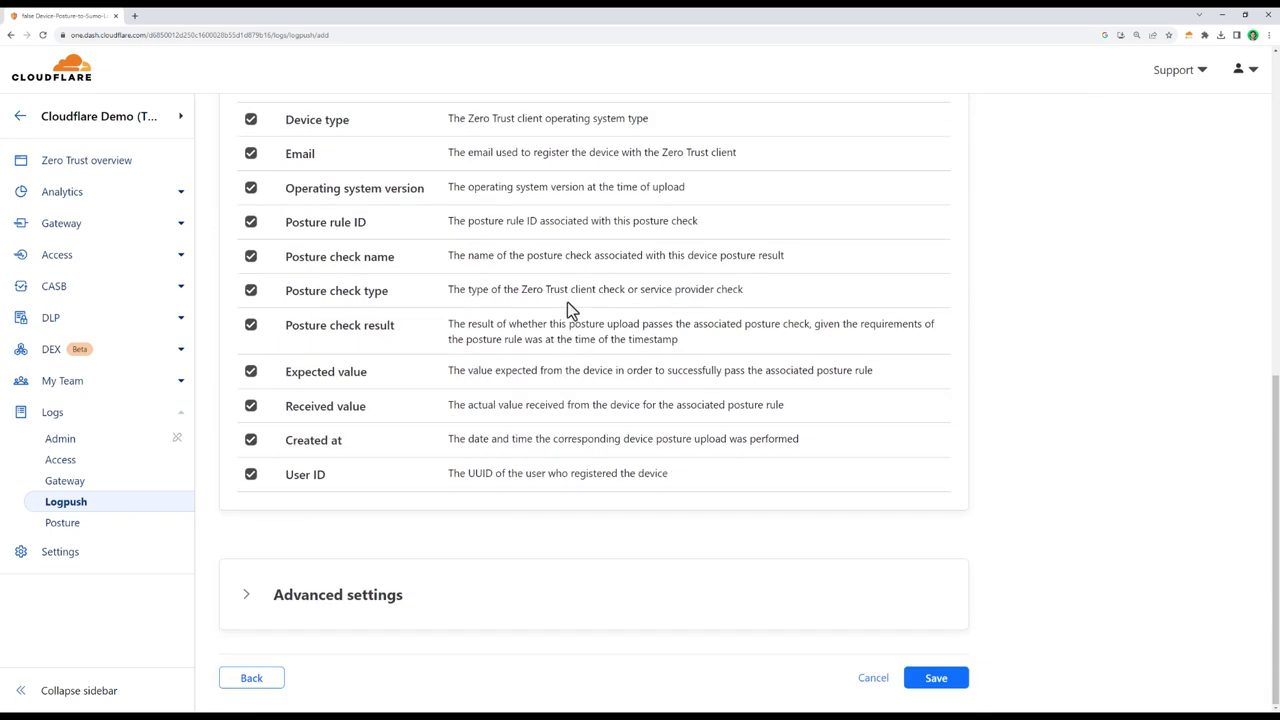
click(925, 676)
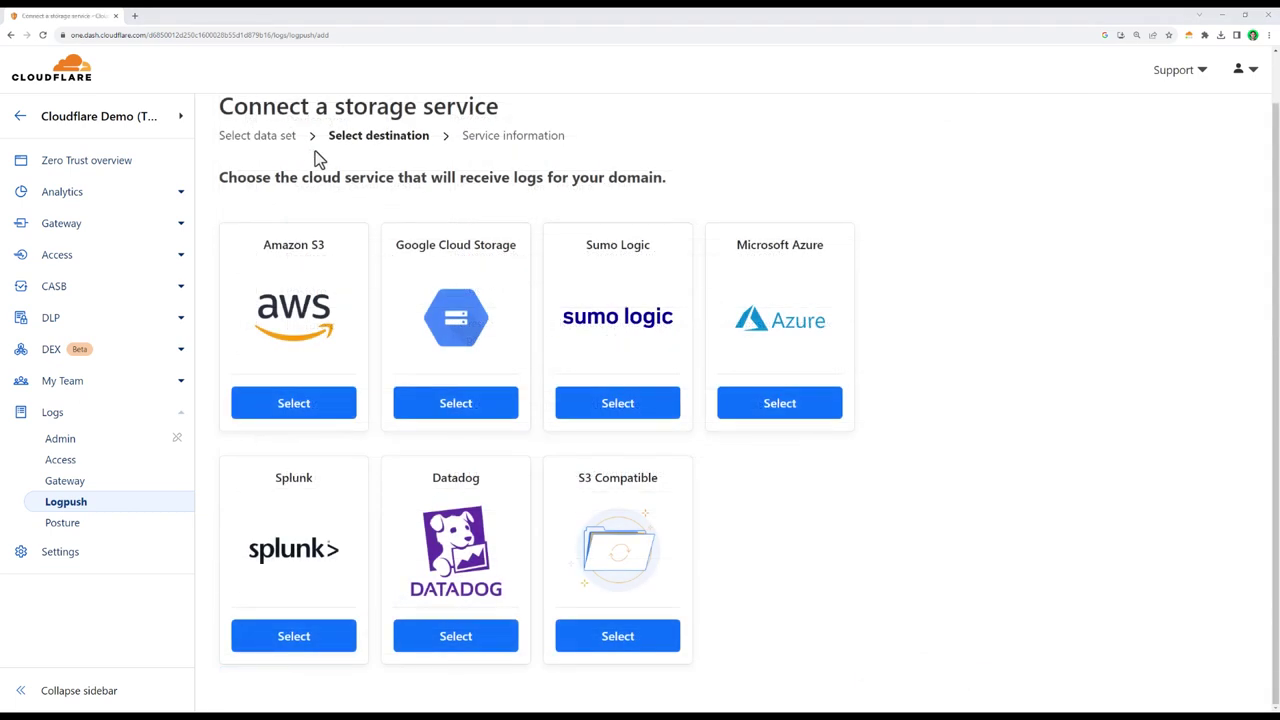